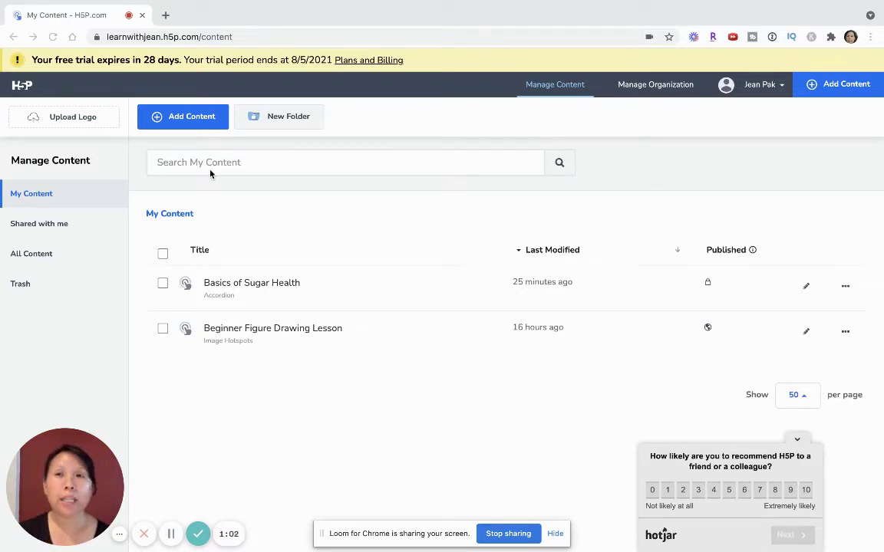
Step: Start creating new content and scroll through the available content types
{"action": "left_click", "coordinate": [159, 116]}
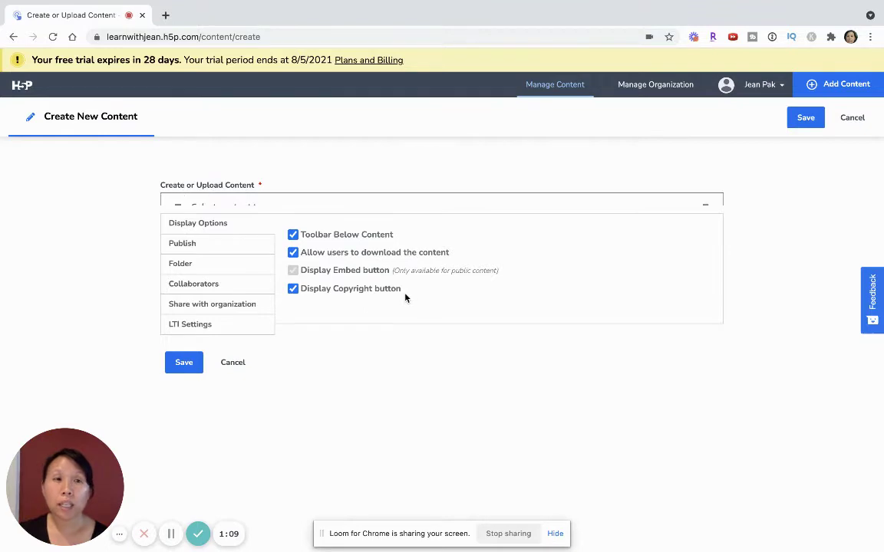
{"action": "scroll", "coordinate": [396, 252], "scroll_direction": "down", "scroll_amount": 3}
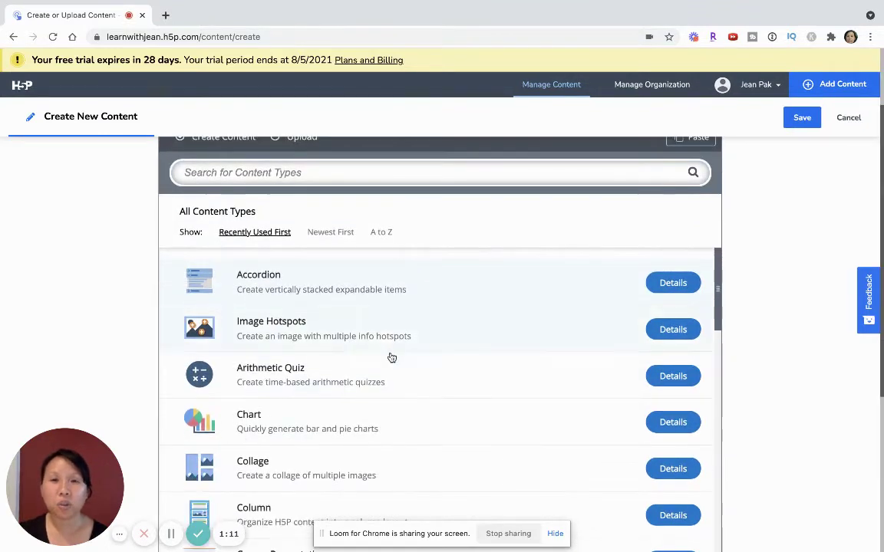
{"action": "scroll", "coordinate": [391, 361], "scroll_direction": "down", "scroll_amount": 3}
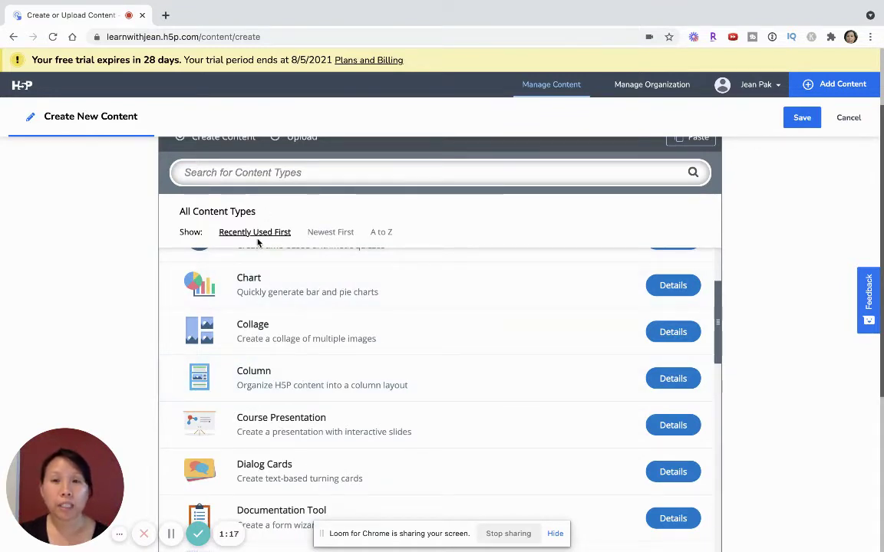
Step: Sort content types by Newest First, A to Z, then Recently Used First, and scroll down
{"action": "left_click", "coordinate": [331, 234]}
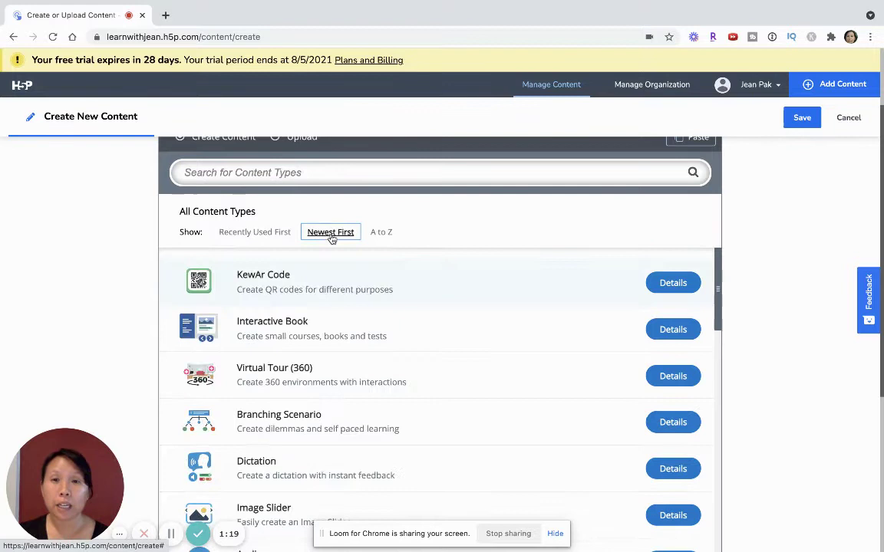
{"action": "left_click", "coordinate": [390, 236]}
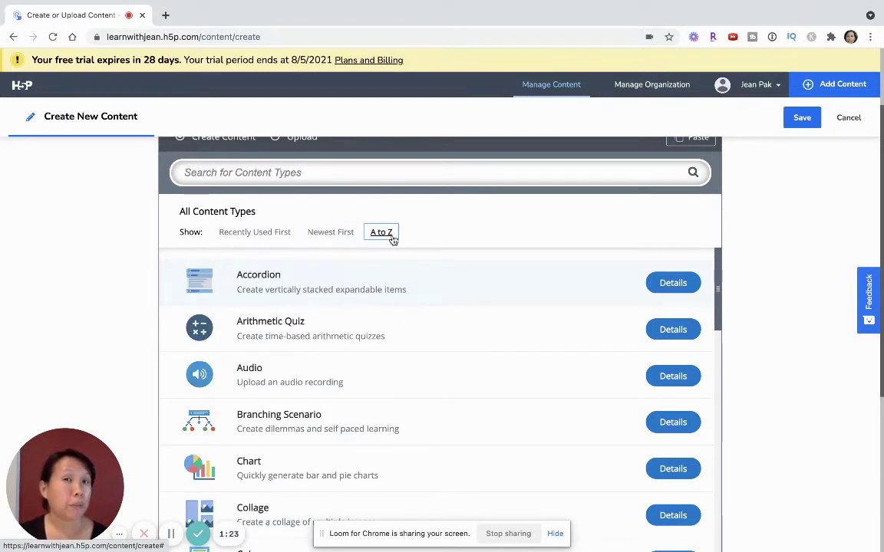
{"action": "left_click", "coordinate": [256, 234]}
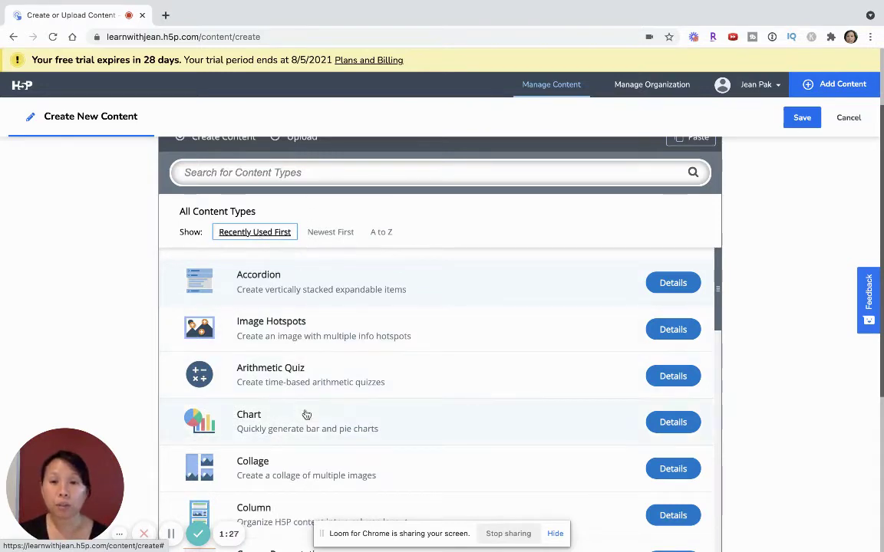
{"action": "scroll", "coordinate": [306, 416], "scroll_direction": "down", "scroll_amount": 15}
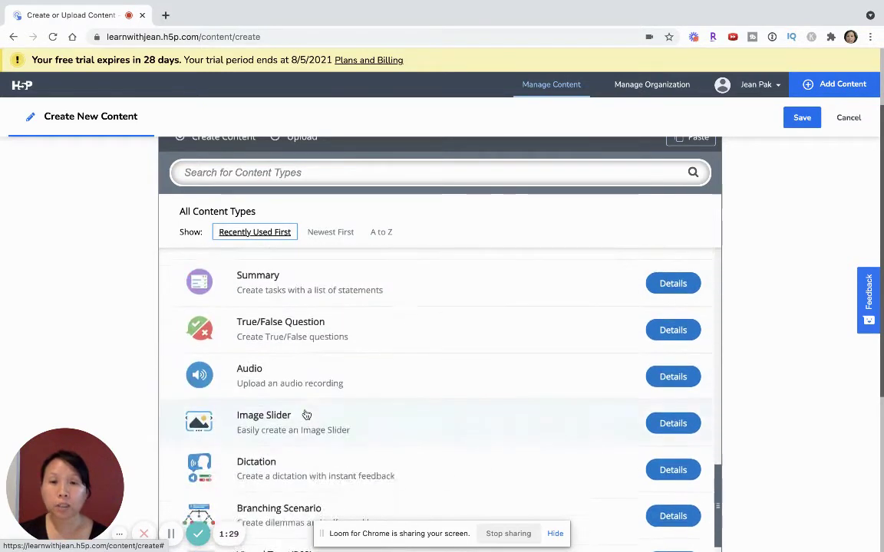
{"action": "scroll", "coordinate": [306, 415], "scroll_direction": "down", "scroll_amount": 1}
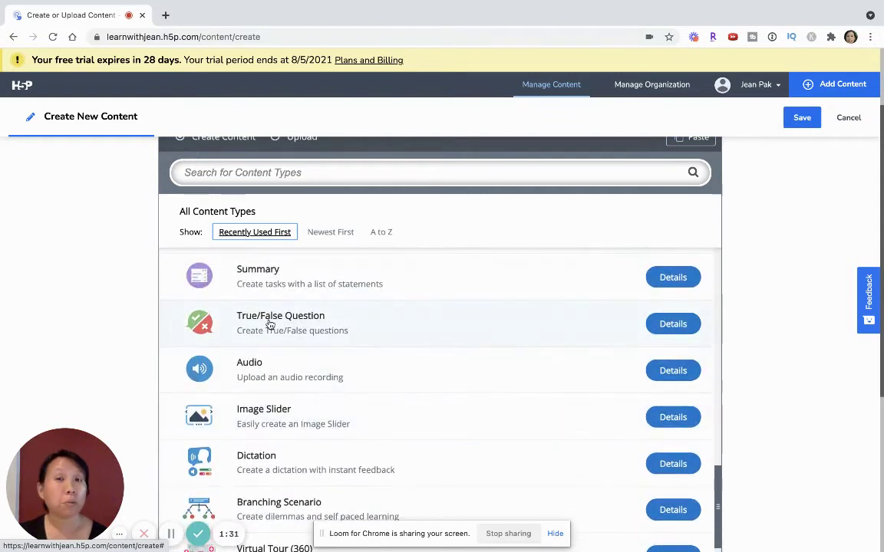
Step: Open the True/False Question details and choose Use to start a new question editor
{"action": "left_click", "coordinate": [678, 324]}
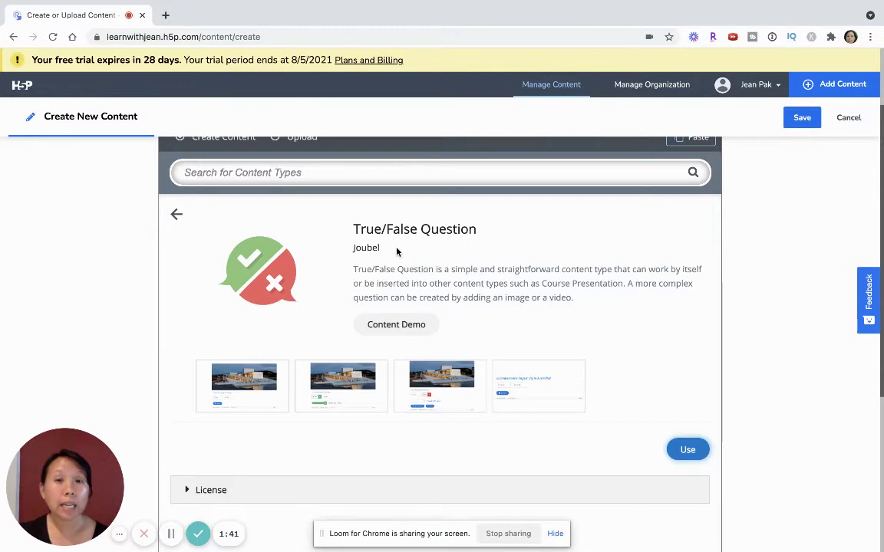
{"action": "scroll", "coordinate": [490, 288], "scroll_direction": "down", "scroll_amount": 1}
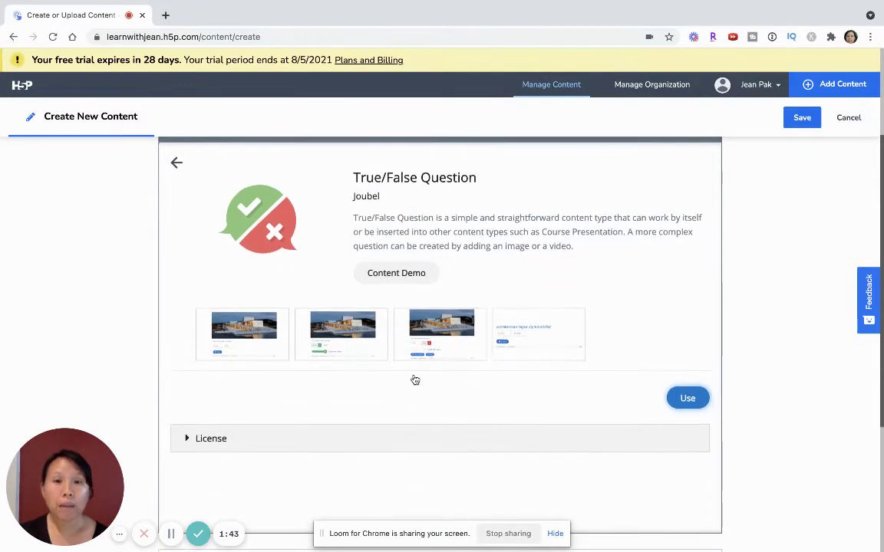
{"action": "left_click", "coordinate": [688, 398]}
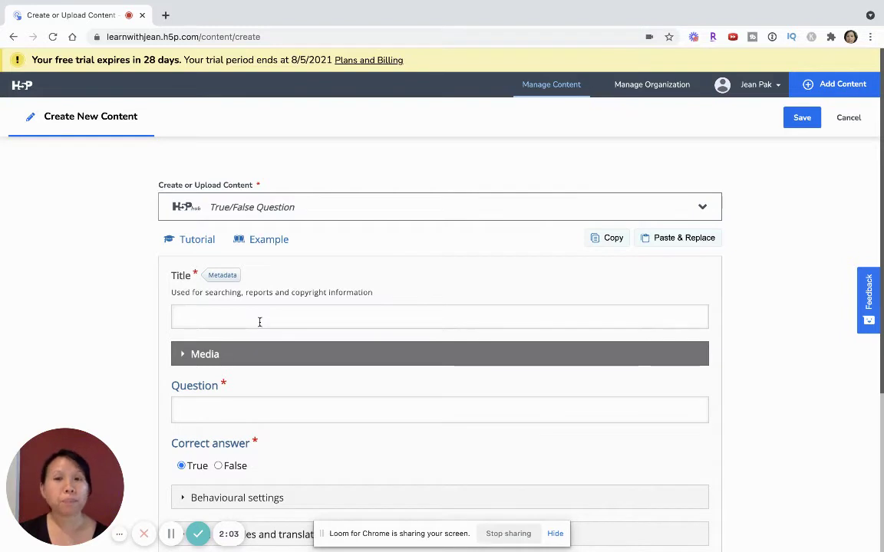
{"action": "scroll", "coordinate": [260, 322], "scroll_direction": "down", "scroll_amount": 1}
Step: Title the quiz 'Quiz on Good and Bad Sugars'
{"action": "left_click", "coordinate": [261, 313]}
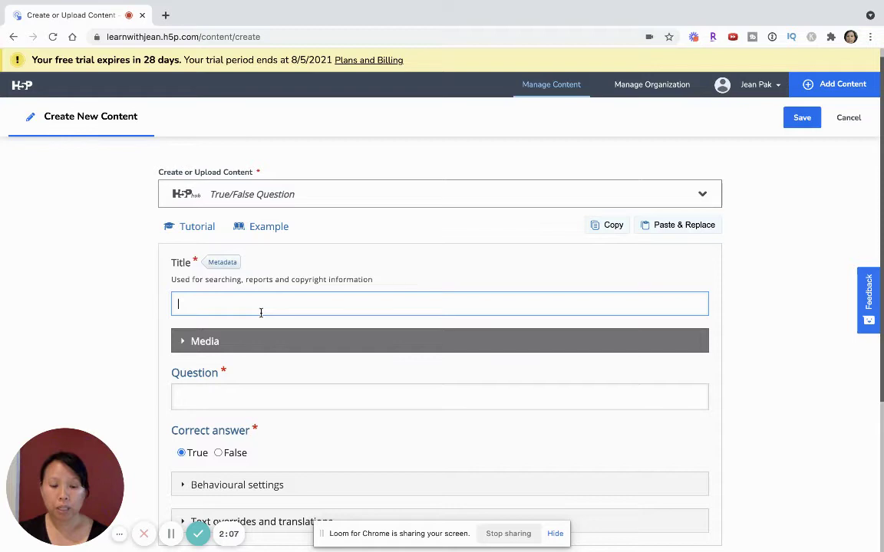
{"action": "type", "text": "Qu"}
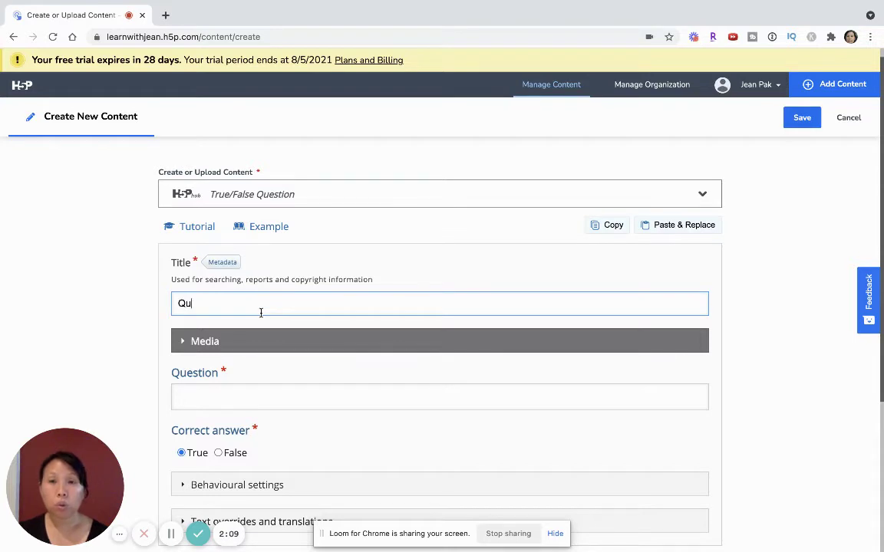
{"action": "type", "text": "iz on "}
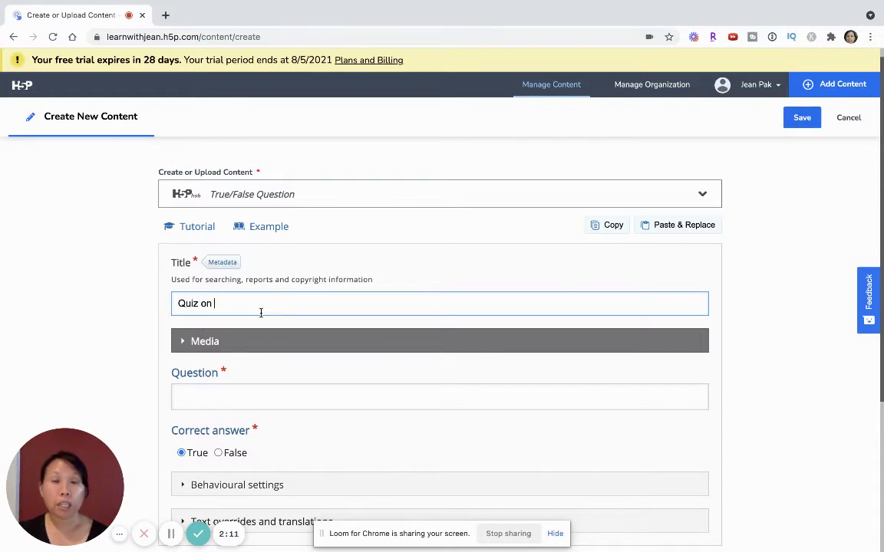
{"action": "type", "text": "Good and Bad "}
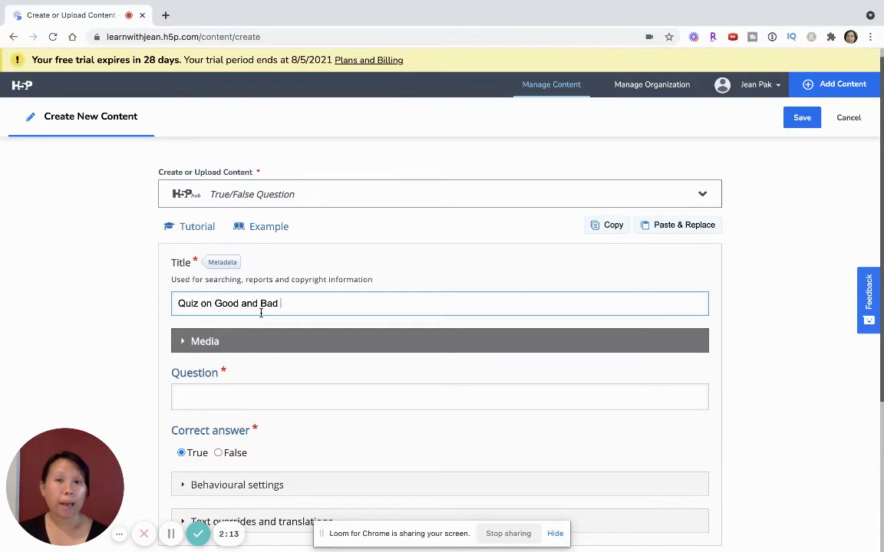
{"action": "type", "text": "Sugars"}
{"action": "scroll", "coordinate": [237, 339], "scroll_direction": "down", "scroll_amount": 2}
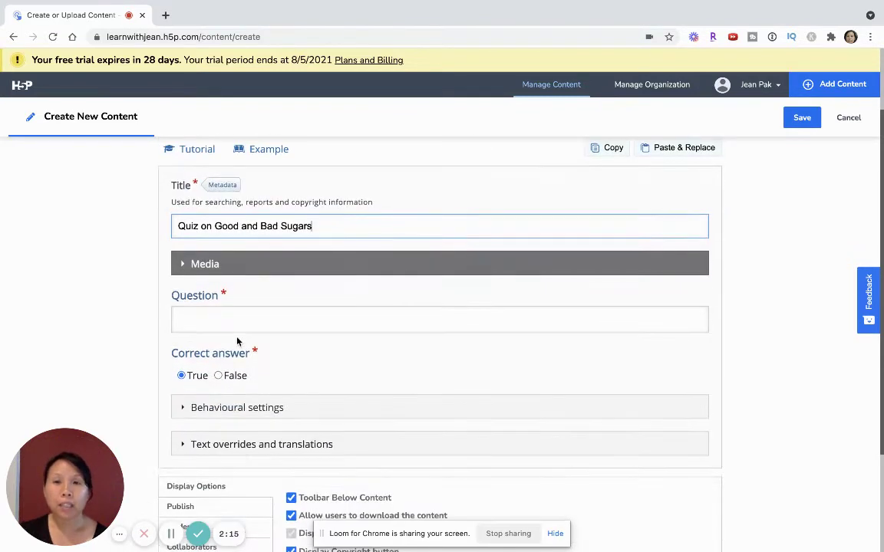
Step: Enter the question 'Is Stevia a good sugar?' and make 'Stevia' bold
{"action": "left_click", "coordinate": [227, 317]}
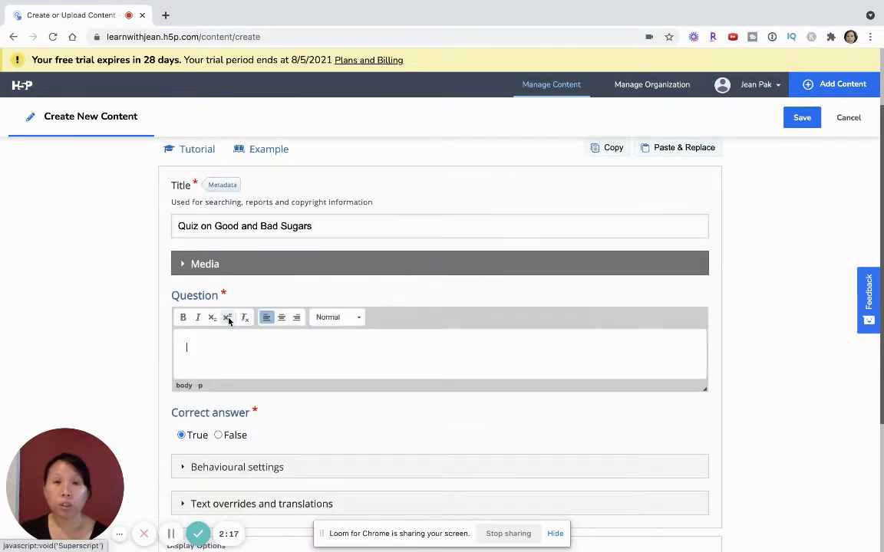
{"action": "type", "text": "Whi"}
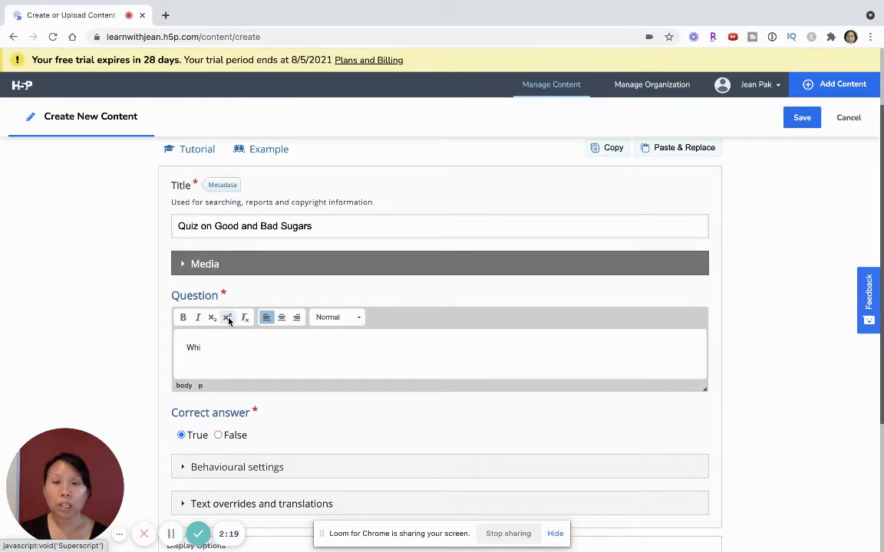
{"action": "key", "text": "BackSpace"}
{"action": "key", "text": "BackSpace"}
{"action": "key", "text": "BackSpace"}
{"action": "type", "text": "Is S"}
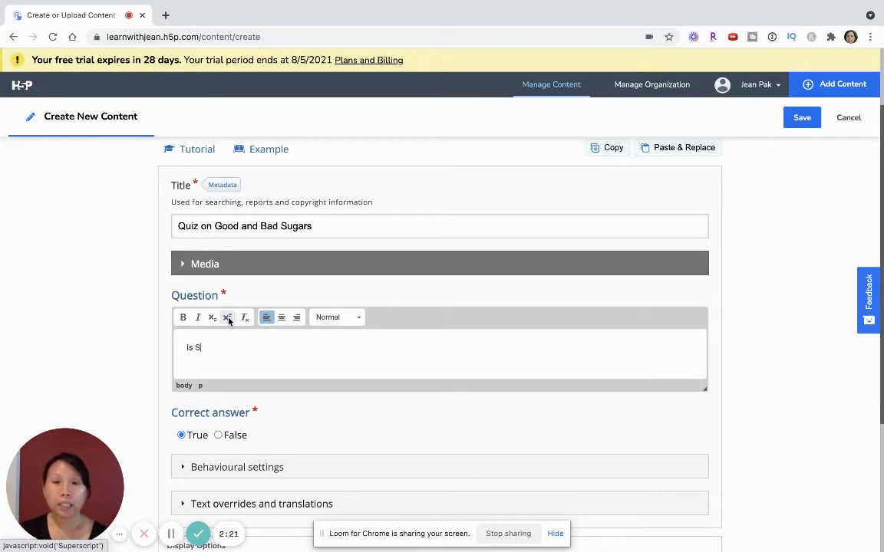
{"action": "type", "text": "tevia a goo"}
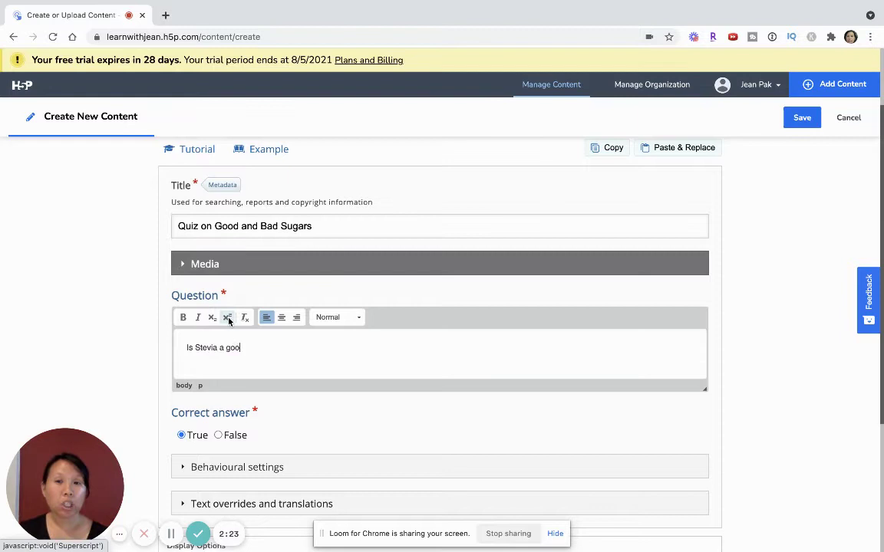
{"action": "type", "text": "d sugar?"}
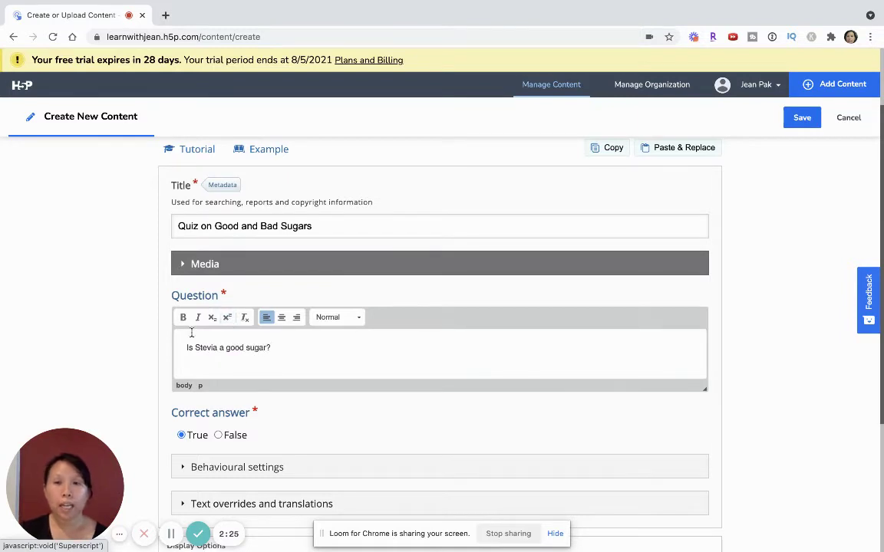
{"action": "double_click", "coordinate": [212, 347]}
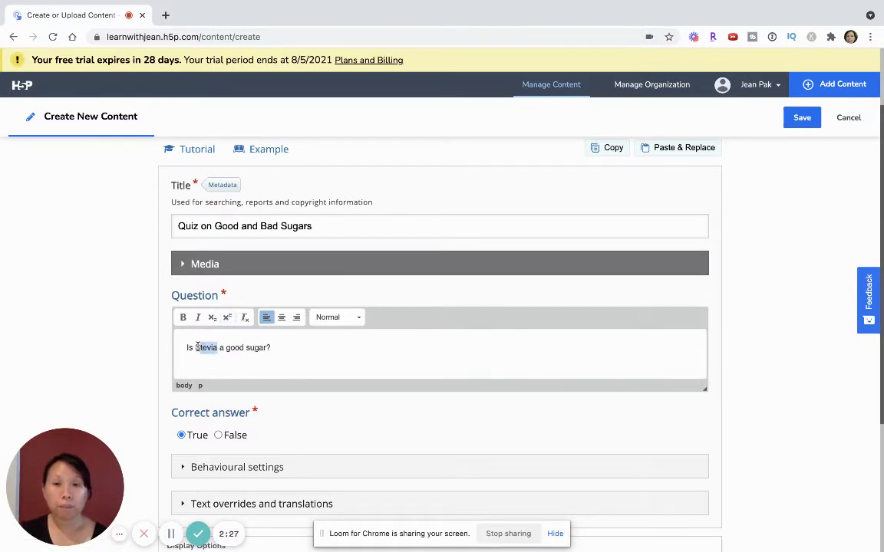
{"action": "left_click", "coordinate": [183, 317]}
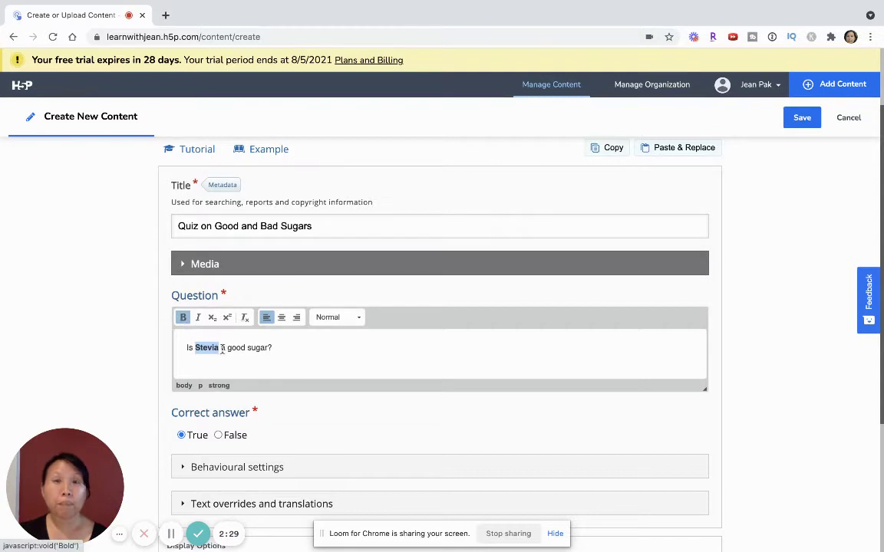
{"action": "left_click", "coordinate": [307, 352]}
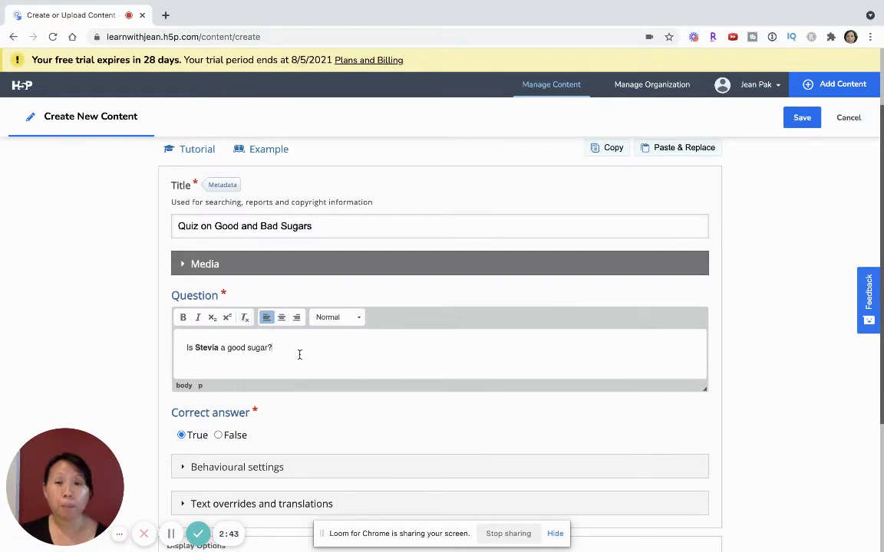
Step: Scroll past the Correct answer, left as True, down to Behavioural settings
{"action": "scroll", "coordinate": [299, 354], "scroll_direction": "down", "scroll_amount": 2}
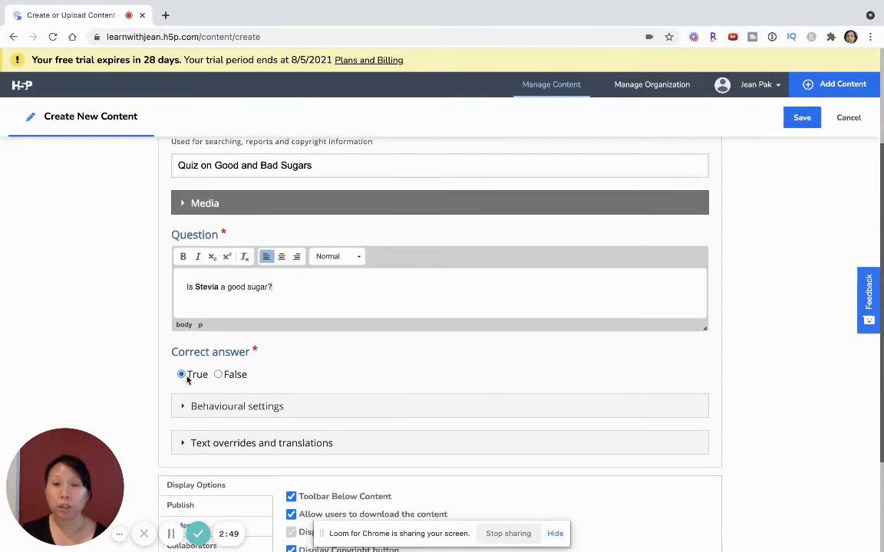
{"action": "scroll", "coordinate": [207, 401], "scroll_direction": "down", "scroll_amount": 1}
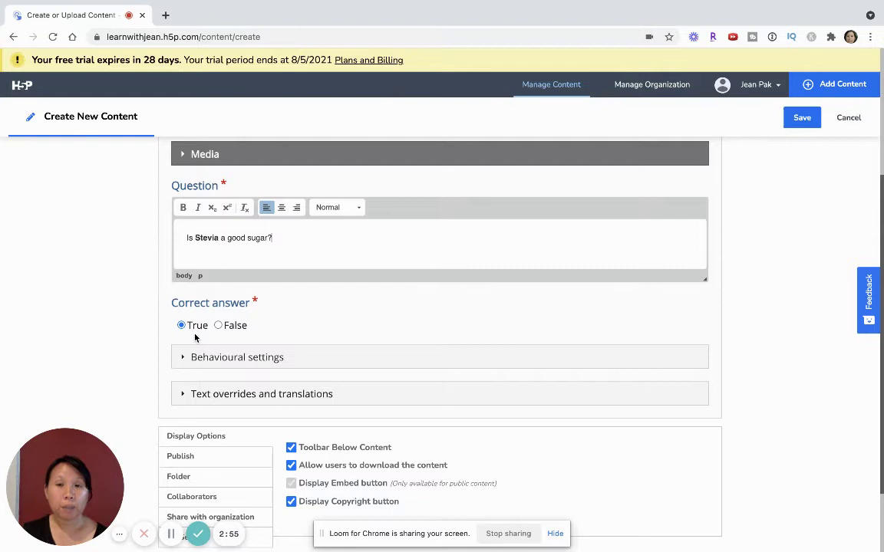
{"action": "left_click", "coordinate": [204, 358]}
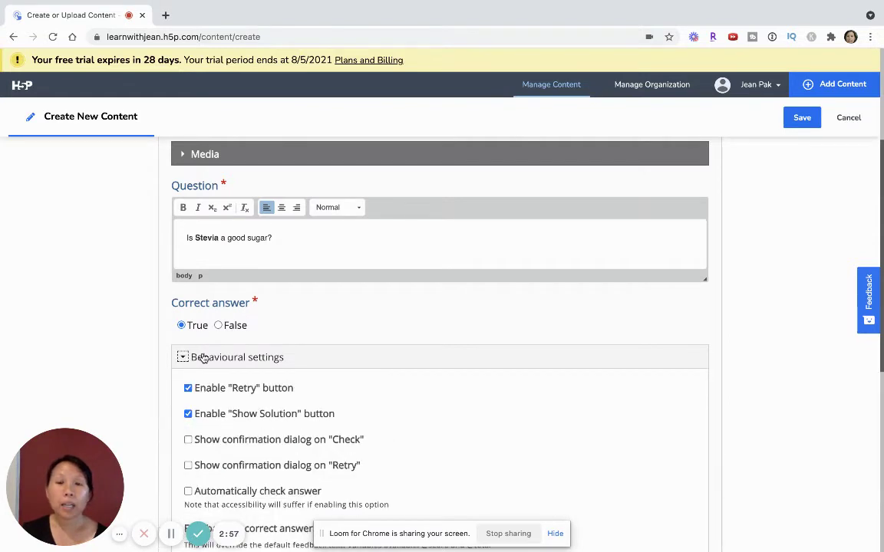
{"action": "scroll", "coordinate": [203, 357], "scroll_direction": "down", "scroll_amount": 1}
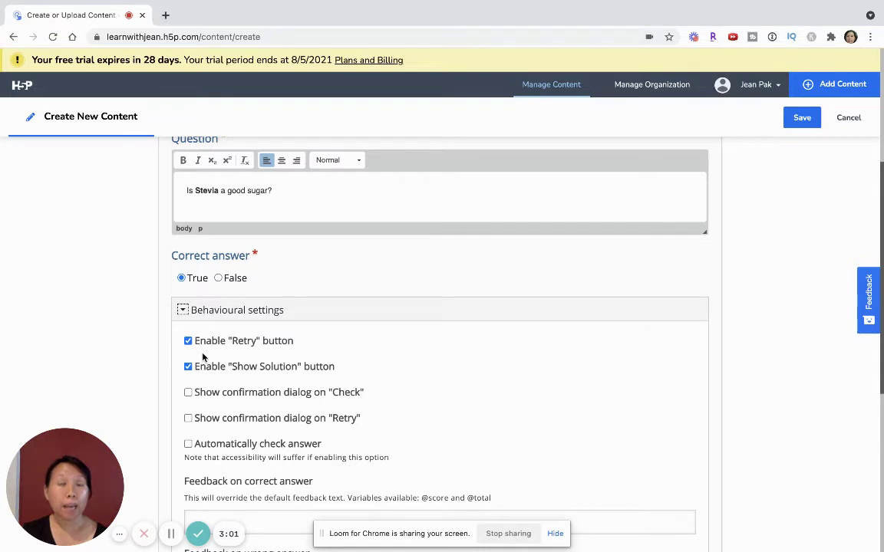
{"action": "scroll", "coordinate": [203, 357], "scroll_direction": "down", "scroll_amount": 1}
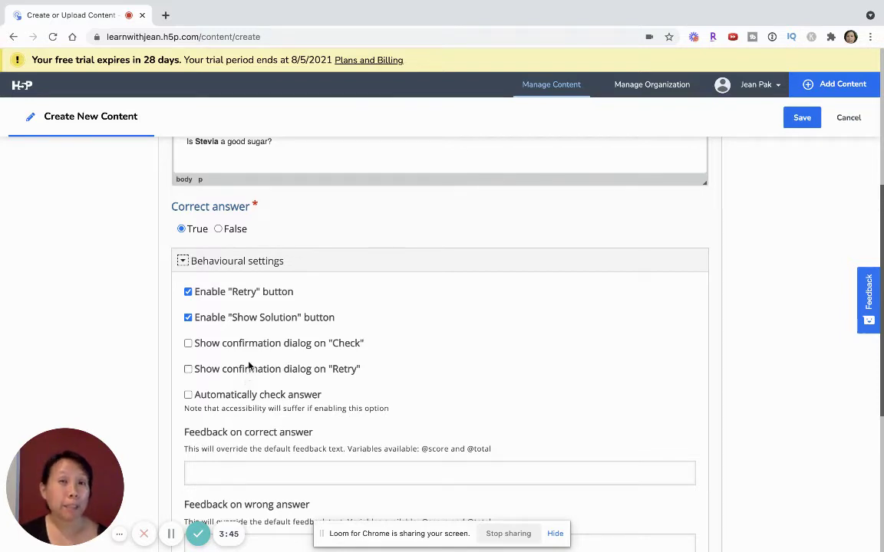
{"action": "scroll", "coordinate": [251, 362], "scroll_direction": "down", "scroll_amount": 1}
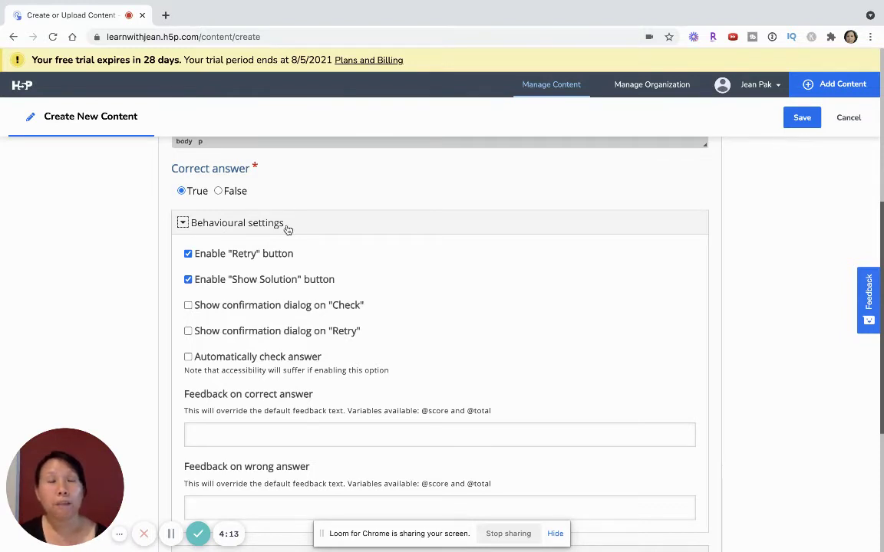
Step: Set correct-answer feedback: 'Stevia is a natural plant based sugar and very safe to consume in small quantities.'
{"action": "scroll", "coordinate": [347, 369], "scroll_direction": "down", "scroll_amount": 1}
{"action": "left_click", "coordinate": [336, 389]}
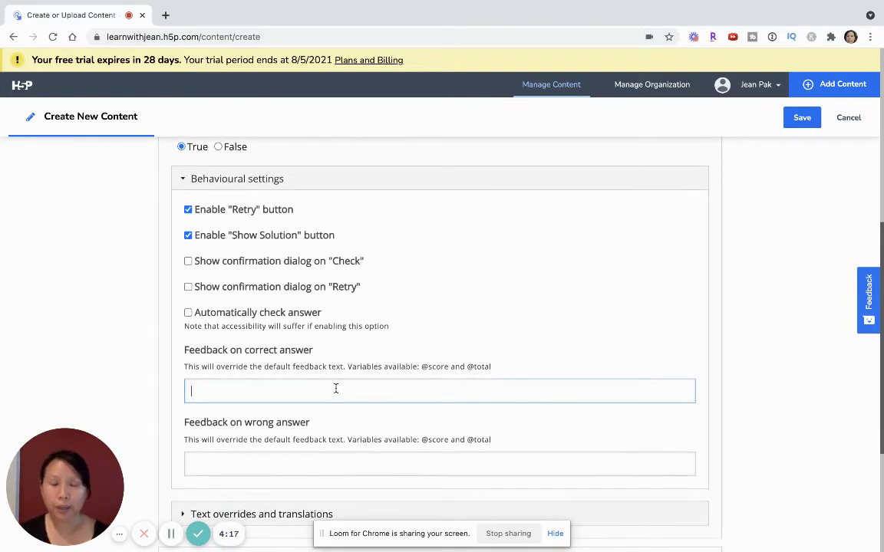
{"action": "type", "text": "Stevia "}
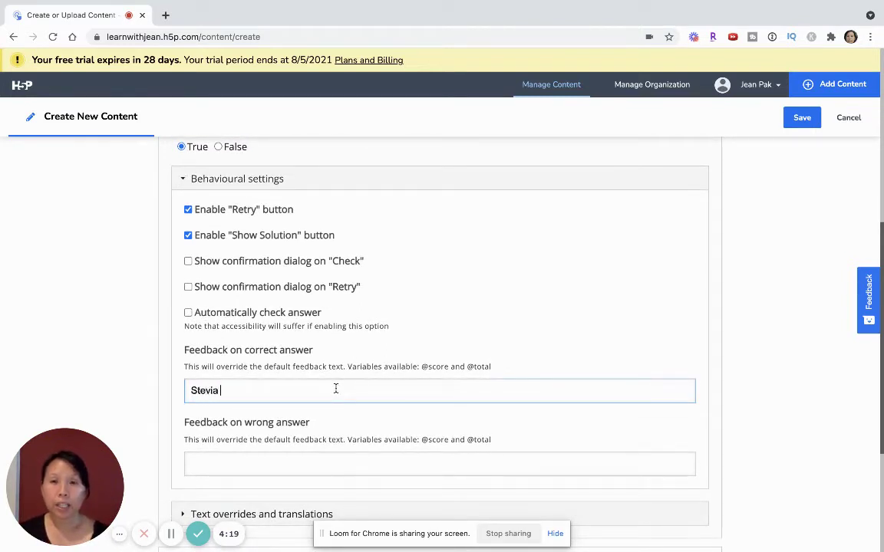
{"action": "type", "text": "is ona"}
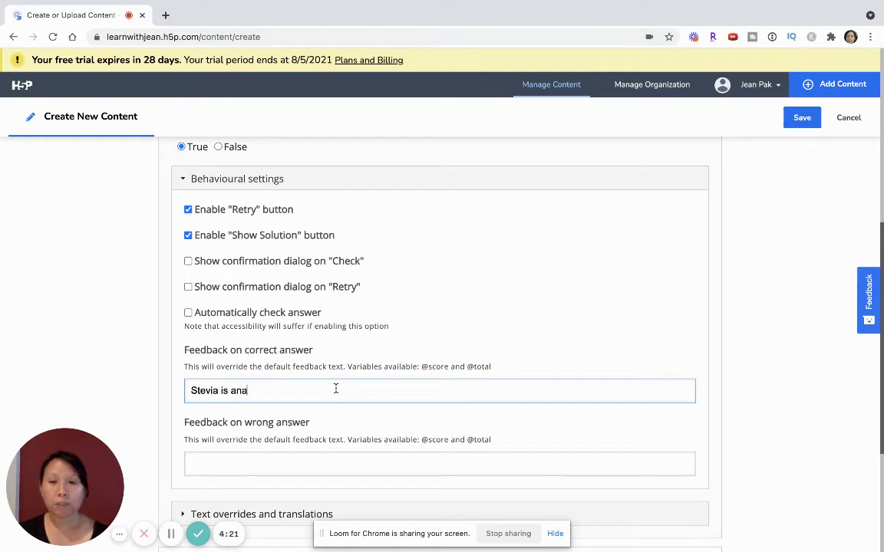
{"action": "key", "text": "BackSpace"}
{"action": "key", "text": "BackSpace"}
{"action": "key", "text": "BackSpace"}
{"action": "type", "text": "a natural pla"}
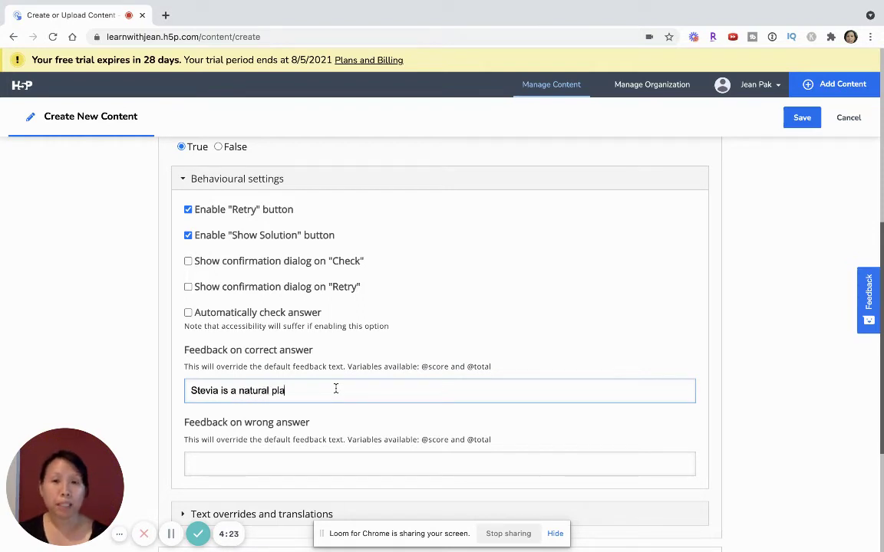
{"action": "type", "text": "nt based sugar"}
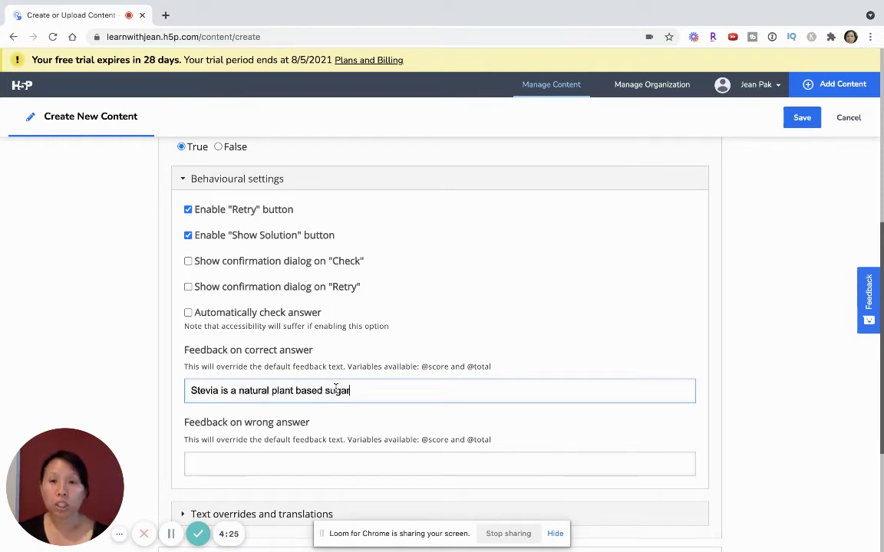
{"action": "type", "text": " and "}
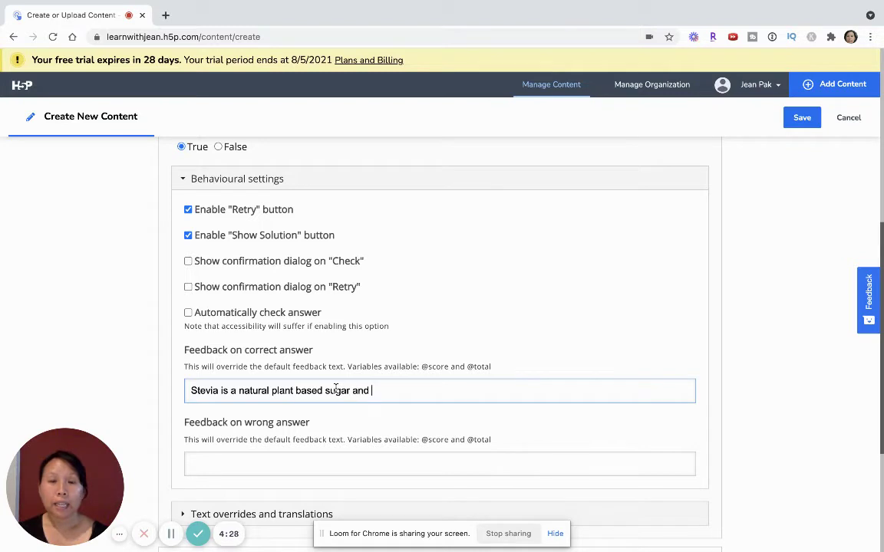
{"action": "type", "text": "very safe to co"}
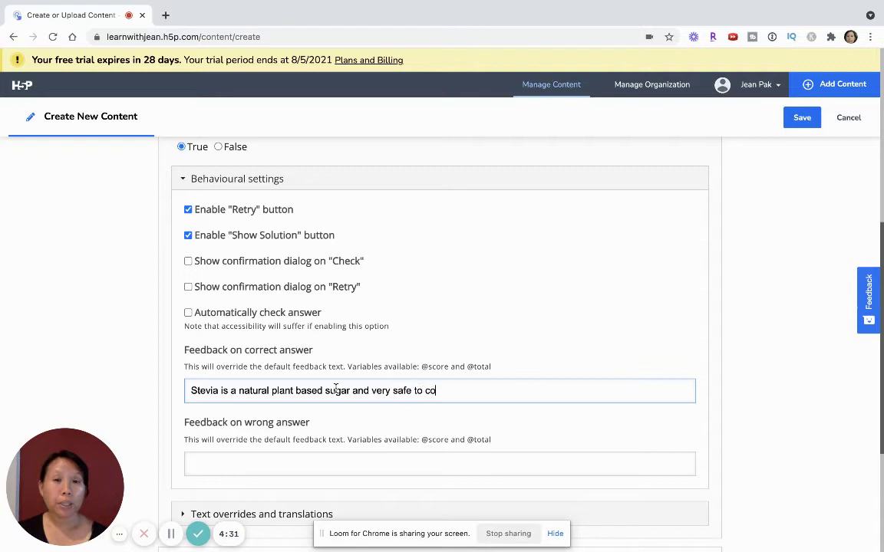
{"action": "type", "text": "nsume in small quantities."}
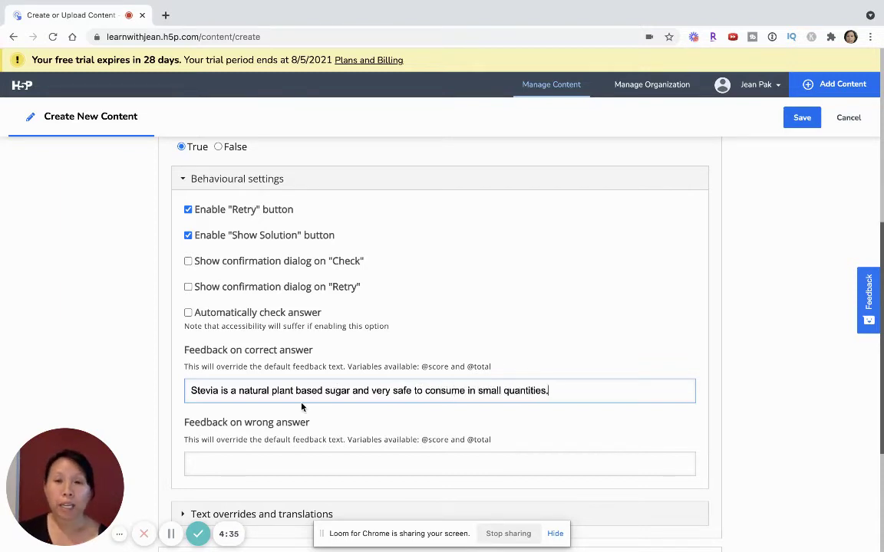
Step: Set wrong-answer feedback: 'Think about what you learned about sugar origins..'
{"action": "scroll", "coordinate": [353, 398], "scroll_direction": "down", "scroll_amount": 1}
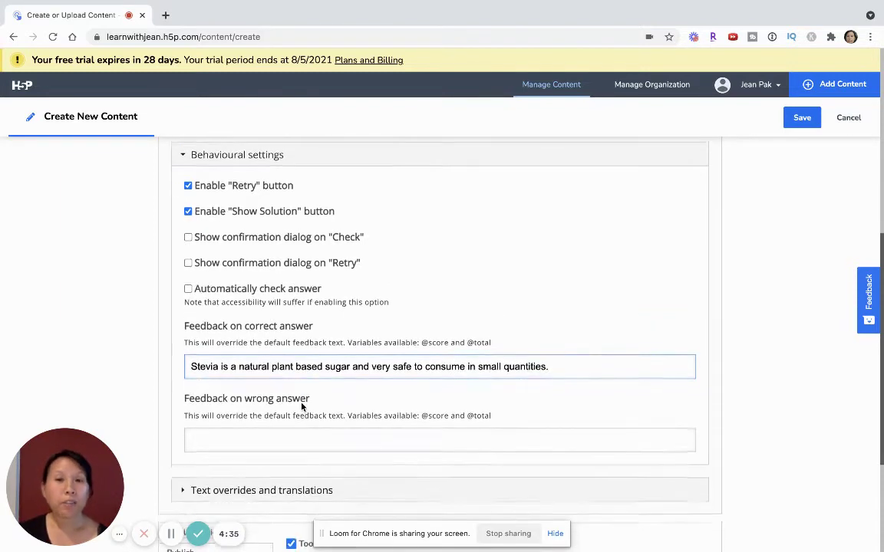
{"action": "left_click", "coordinate": [346, 438]}
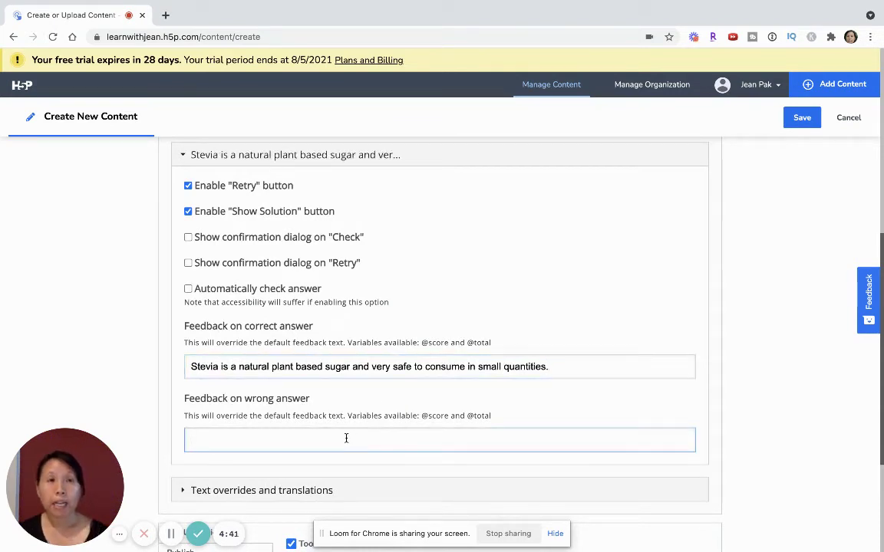
{"action": "type", "text": "Think about w"}
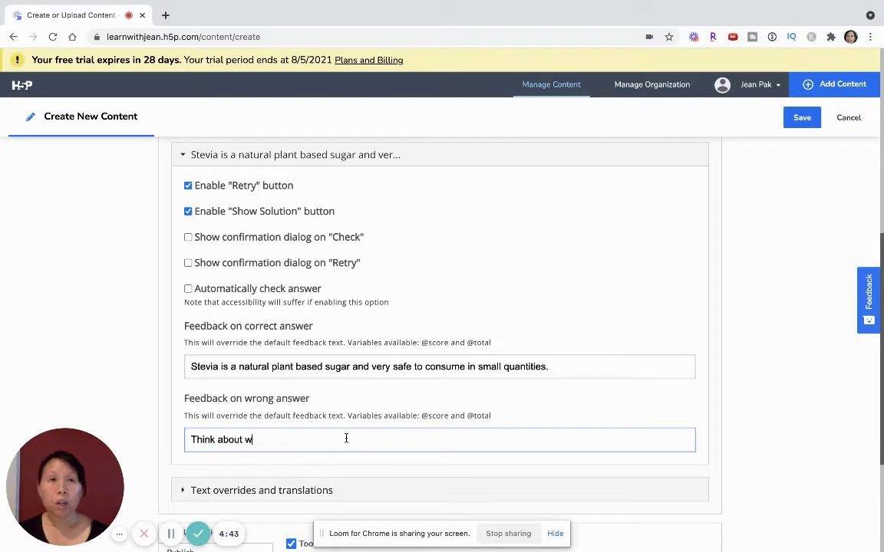
{"action": "type", "text": "hat you leanred"}
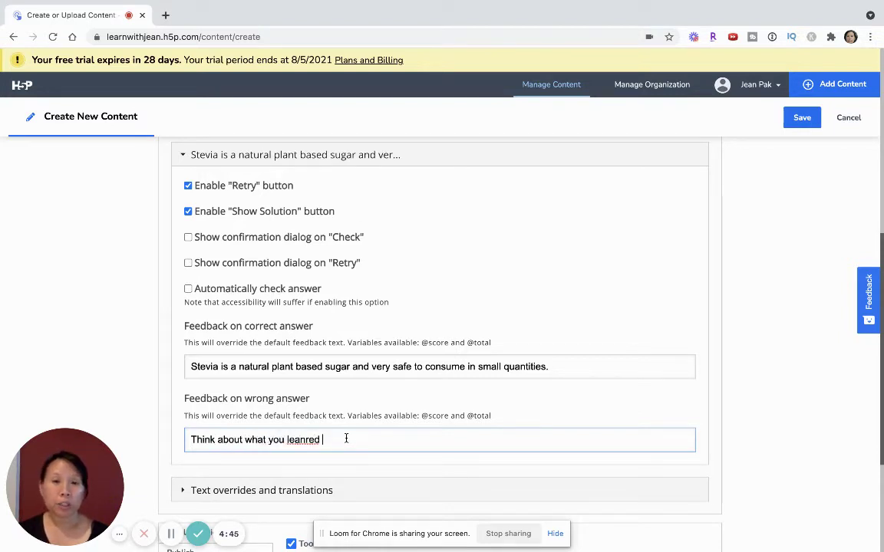
{"action": "key", "text": "BackSpace"}
{"action": "key", "text": "BackSpace"}
{"action": "key", "text": "BackSpace"}
{"action": "key", "text": "BackSpace"}
{"action": "key", "text": "BackSpace"}
{"action": "type", "text": "rned about"}
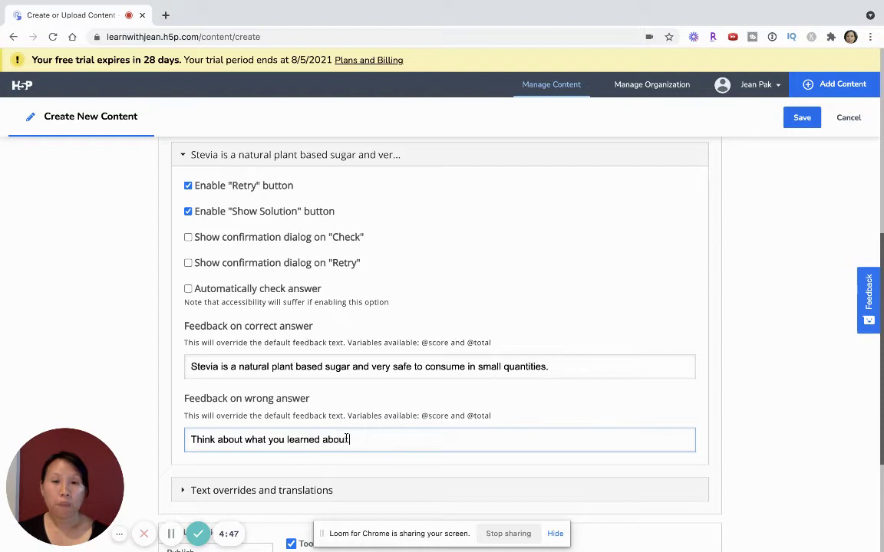
{"action": "type", "text": " sugar orig"}
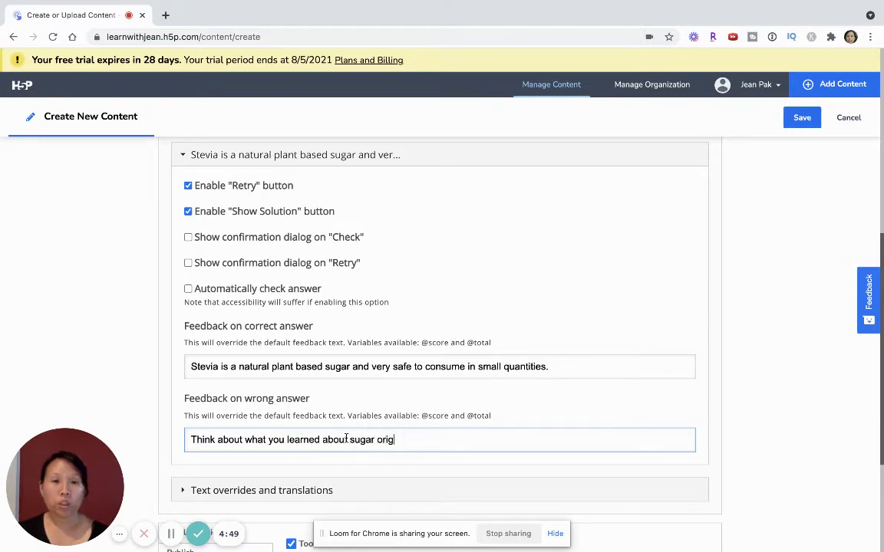
{"action": "type", "text": "ins.."}
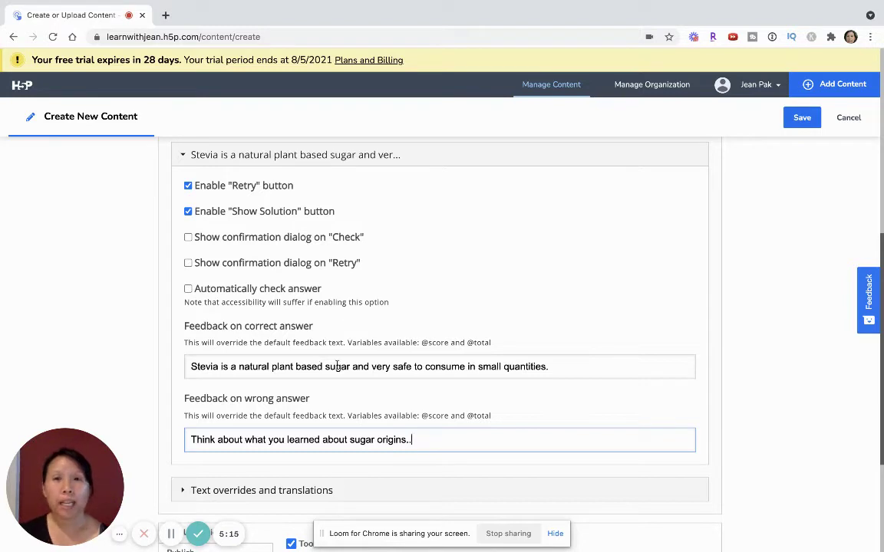
{"action": "scroll", "coordinate": [356, 317], "scroll_direction": "down", "scroll_amount": 3}
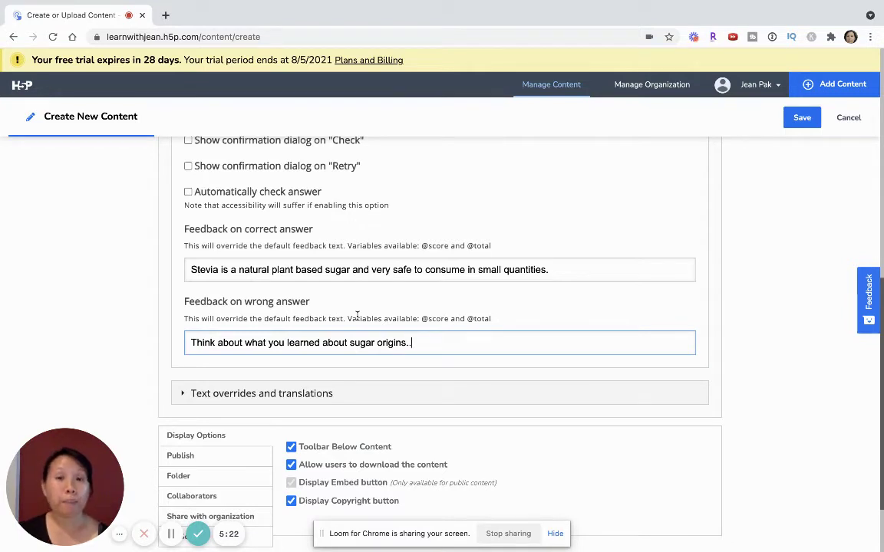
{"action": "scroll", "coordinate": [331, 286], "scroll_direction": "down", "scroll_amount": 3}
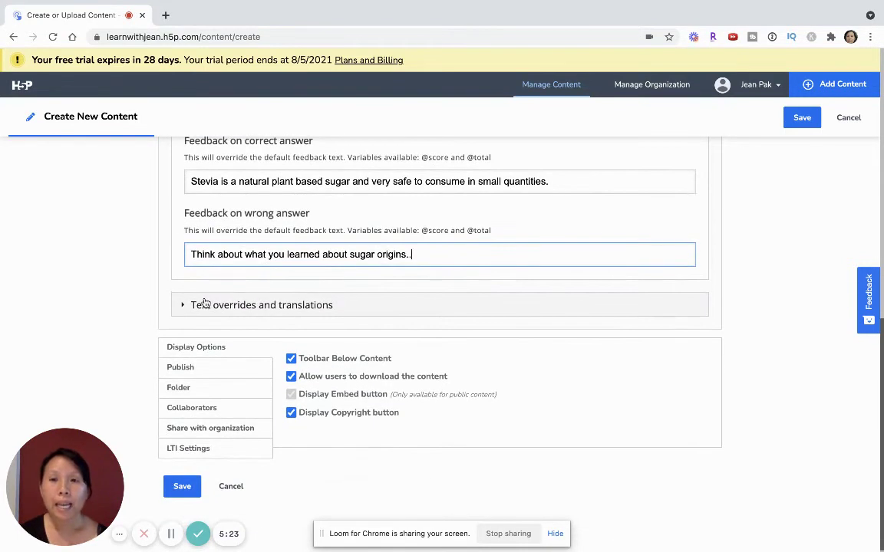
Step: Expand Text overrides and translations, keep English, and expand the True/False Question group
{"action": "left_click", "coordinate": [204, 305]}
{"action": "scroll", "coordinate": [205, 306], "scroll_direction": "down", "scroll_amount": 2}
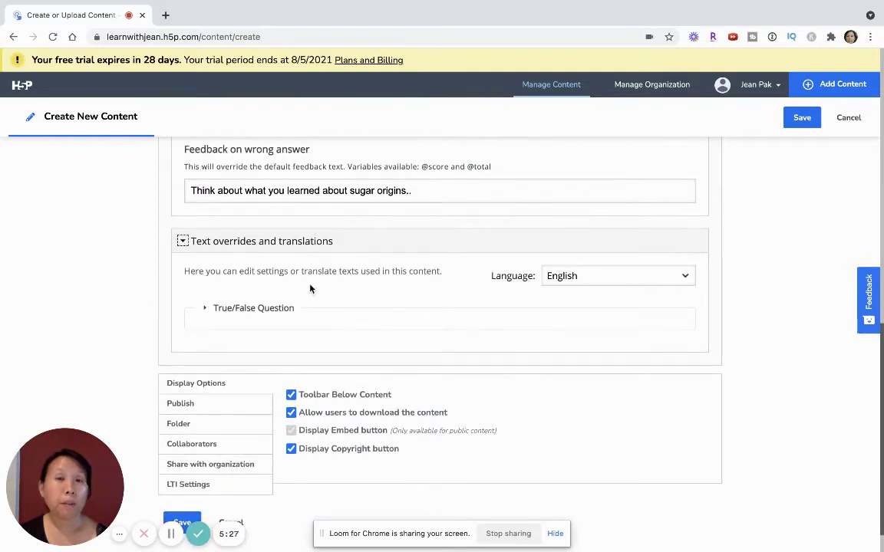
{"action": "scroll", "coordinate": [310, 289], "scroll_direction": "down", "scroll_amount": 1}
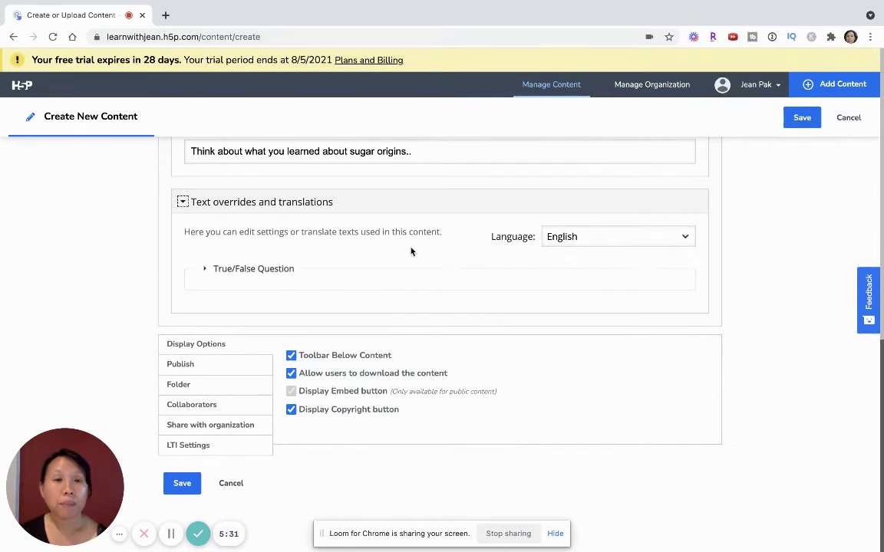
{"action": "left_click", "coordinate": [675, 235]}
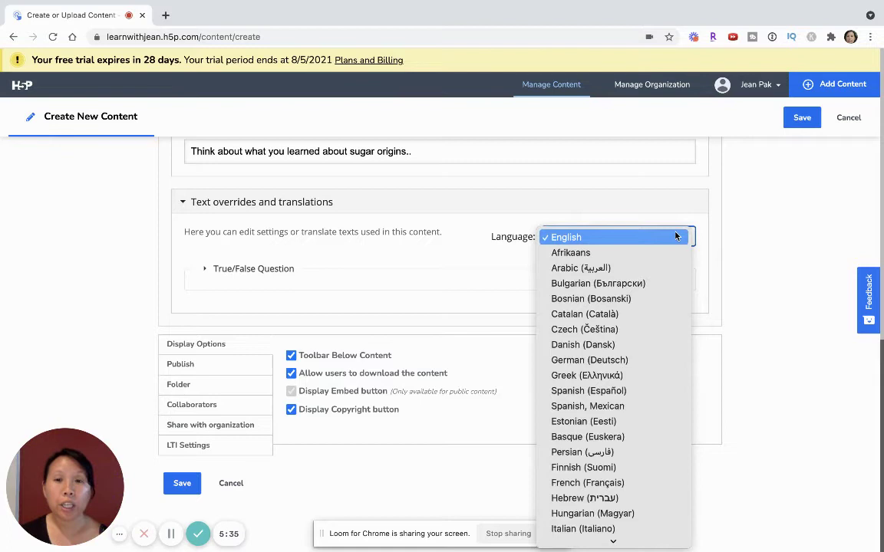
{"action": "left_click", "coordinate": [675, 237]}
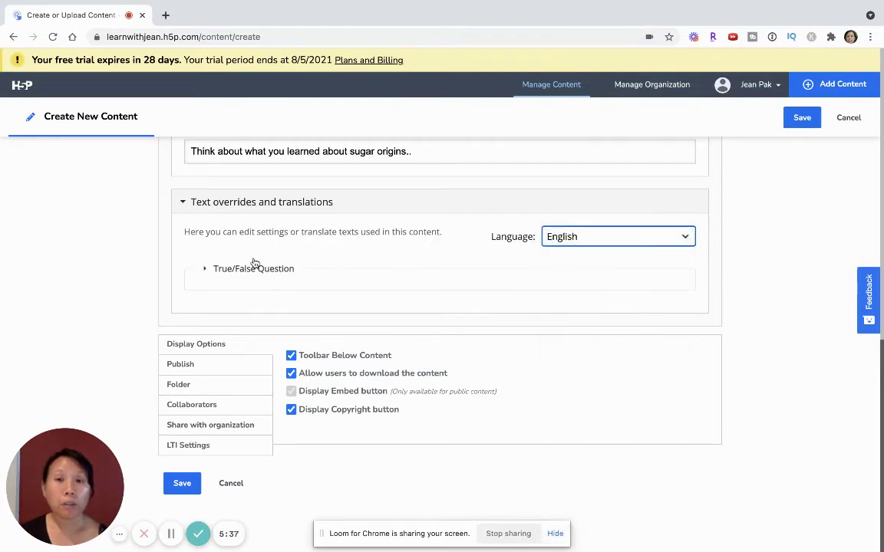
{"action": "left_click", "coordinate": [205, 269]}
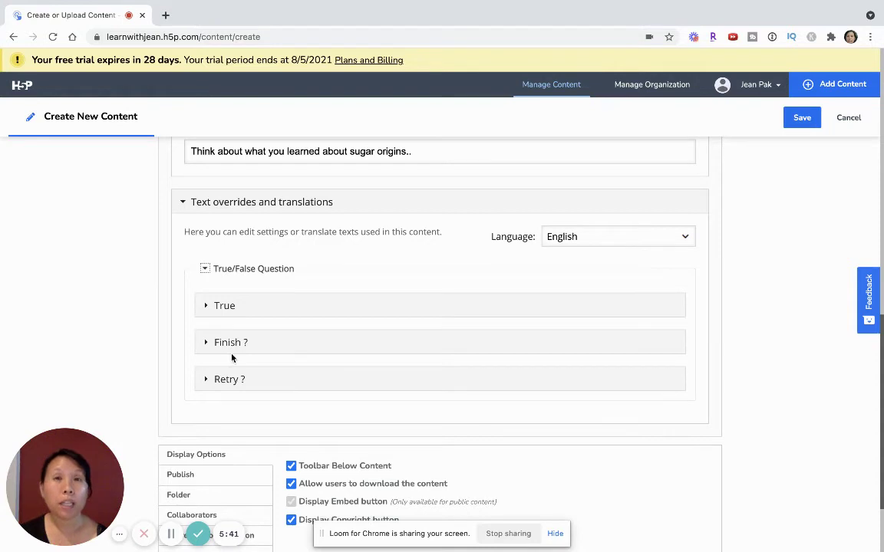
Step: Expand the True text group and review its label fields
{"action": "left_click", "coordinate": [226, 307]}
{"action": "scroll", "coordinate": [228, 315], "scroll_direction": "down", "scroll_amount": 3}
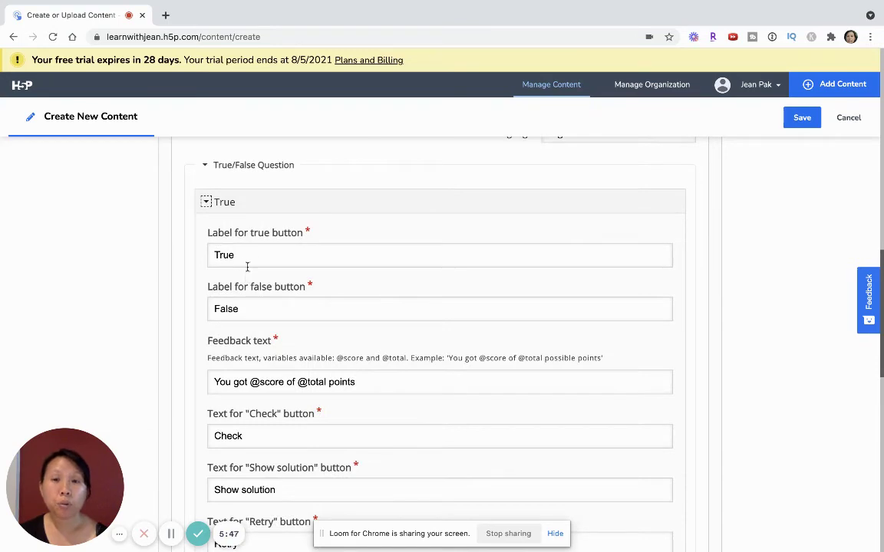
{"action": "scroll", "coordinate": [244, 316], "scroll_direction": "down", "scroll_amount": 1}
{"action": "scroll", "coordinate": [331, 355], "scroll_direction": "down", "scroll_amount": 10}
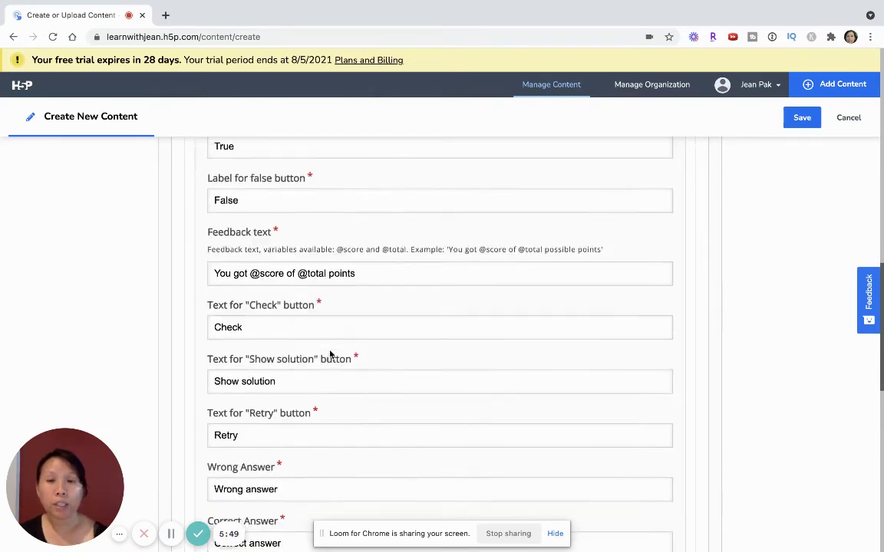
{"action": "scroll", "coordinate": [331, 355], "scroll_direction": "down", "scroll_amount": 2}
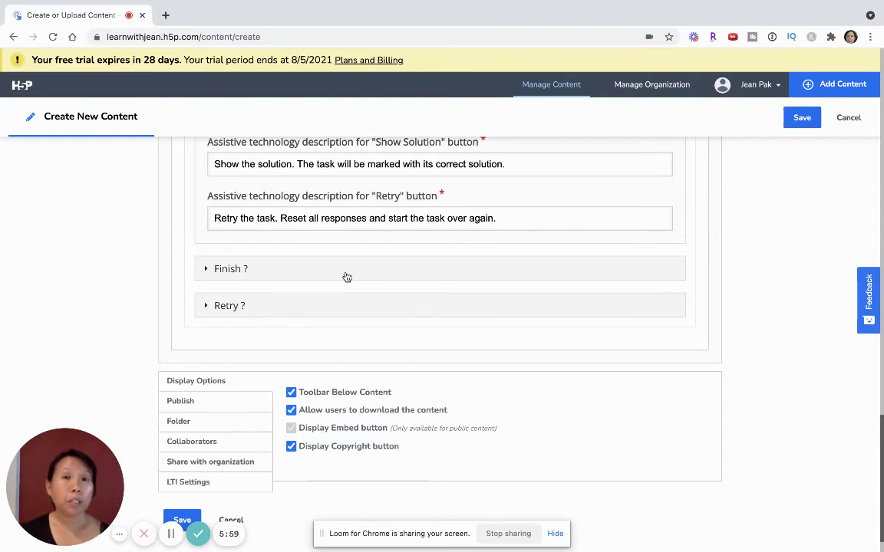
{"action": "scroll", "coordinate": [346, 277], "scroll_direction": "up", "scroll_amount": 8}
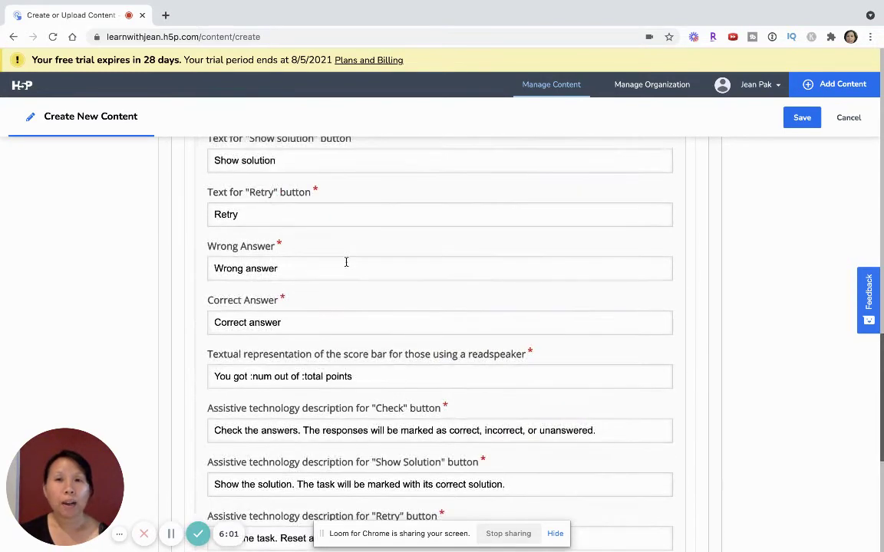
{"action": "scroll", "coordinate": [347, 263], "scroll_direction": "up", "scroll_amount": 2}
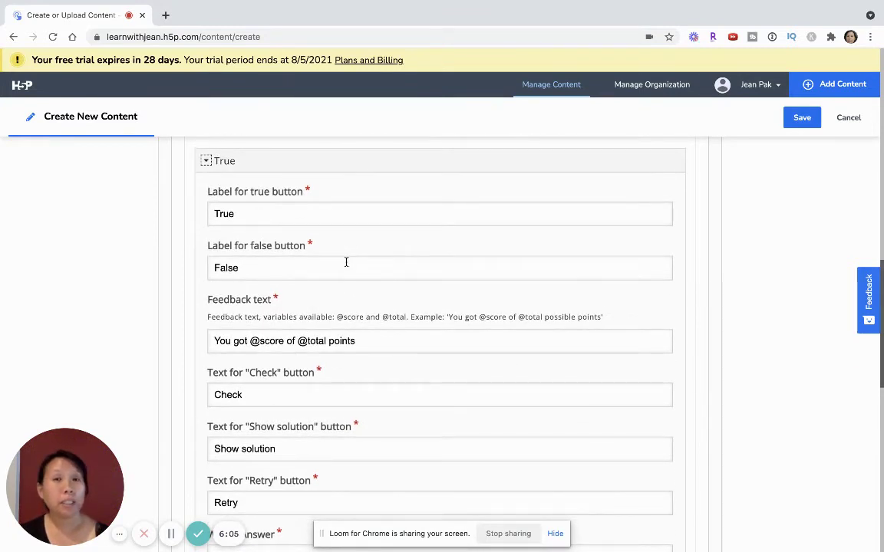
Step: Expand the Finish ? group to show its header, body and button labels
{"action": "scroll", "coordinate": [346, 262], "scroll_direction": "down", "scroll_amount": 6}
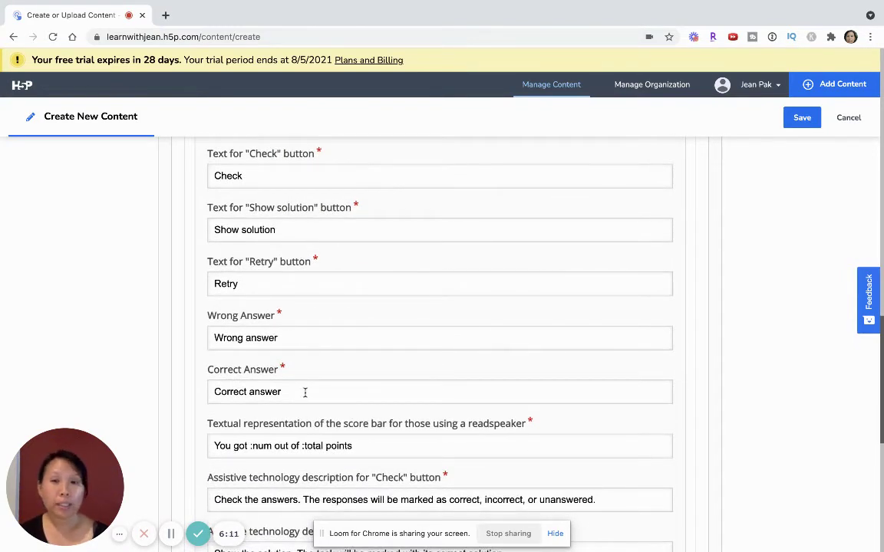
{"action": "scroll", "coordinate": [306, 391], "scroll_direction": "down", "scroll_amount": 2}
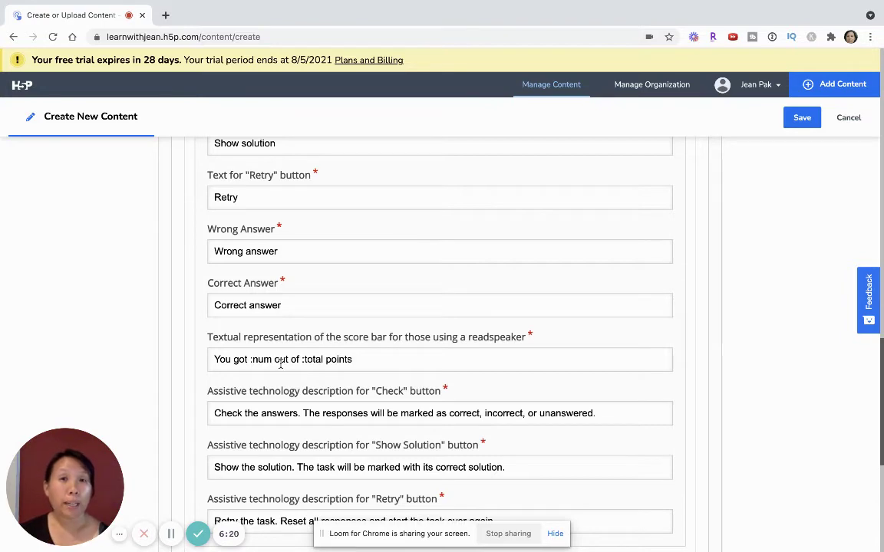
{"action": "scroll", "coordinate": [282, 366], "scroll_direction": "down", "scroll_amount": 5}
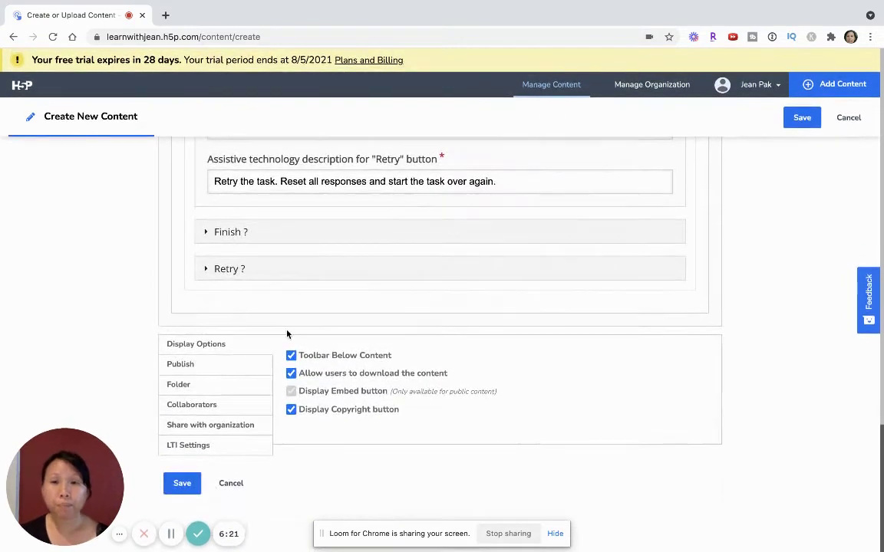
{"action": "left_click", "coordinate": [311, 241]}
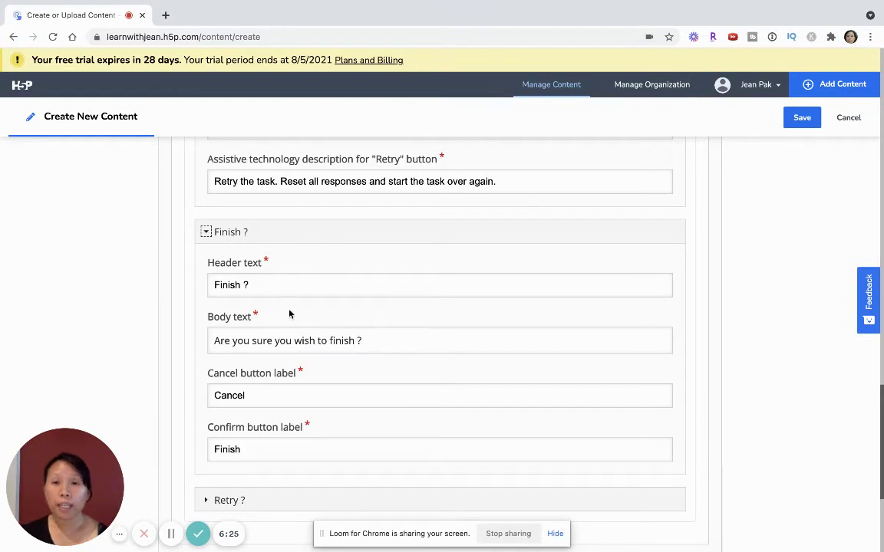
{"action": "scroll", "coordinate": [289, 313], "scroll_direction": "down", "scroll_amount": 2}
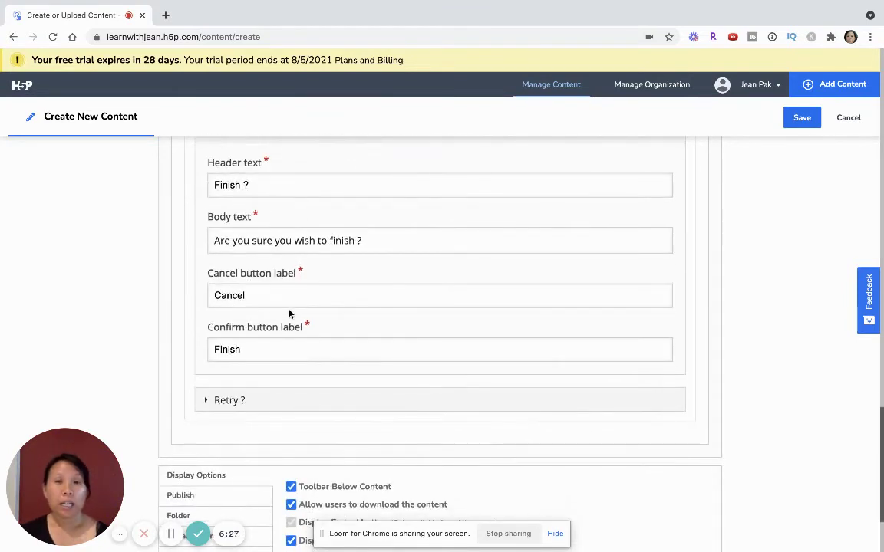
{"action": "scroll", "coordinate": [289, 313], "scroll_direction": "up", "scroll_amount": 1}
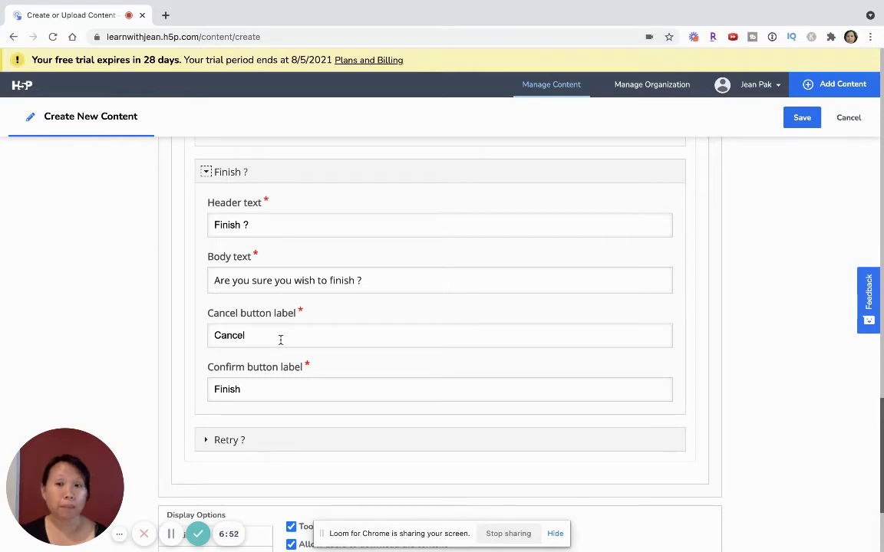
{"action": "scroll", "coordinate": [280, 340], "scroll_direction": "down", "scroll_amount": 1}
{"action": "scroll", "coordinate": [280, 340], "scroll_direction": "up", "scroll_amount": 4}
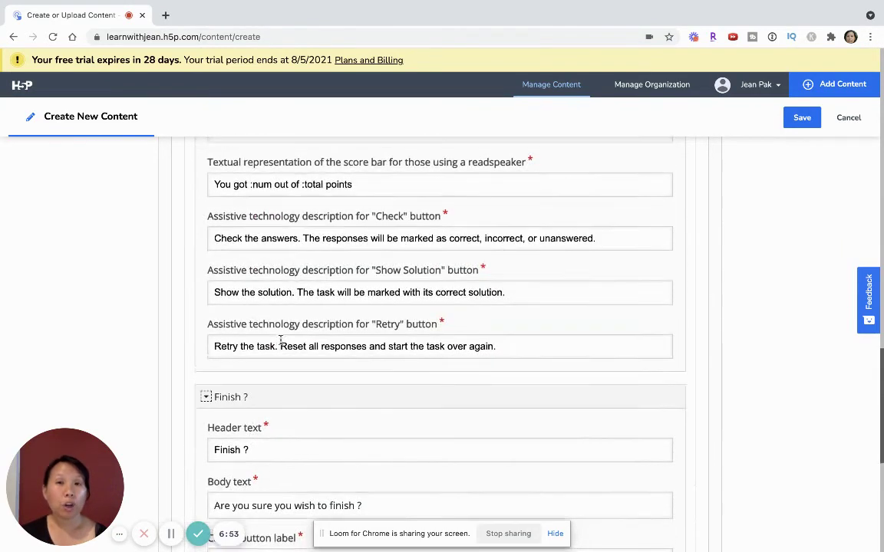
{"action": "scroll", "coordinate": [280, 340], "scroll_direction": "up", "scroll_amount": 2}
{"action": "scroll", "coordinate": [280, 340], "scroll_direction": "down", "scroll_amount": 5}
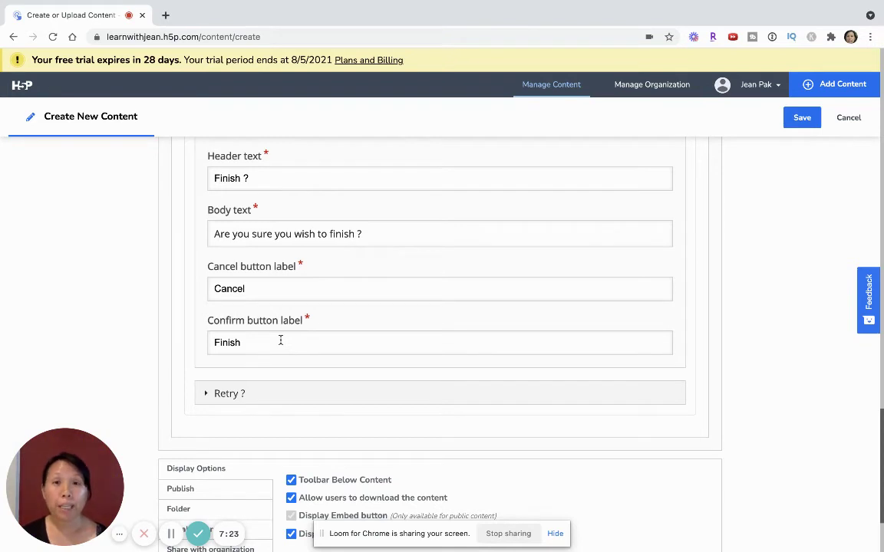
Step: In the Retry ? group, replace 'Retry' in the header text with 'Try again'
{"action": "scroll", "coordinate": [277, 342], "scroll_direction": "down", "scroll_amount": 2}
{"action": "left_click", "coordinate": [242, 336]}
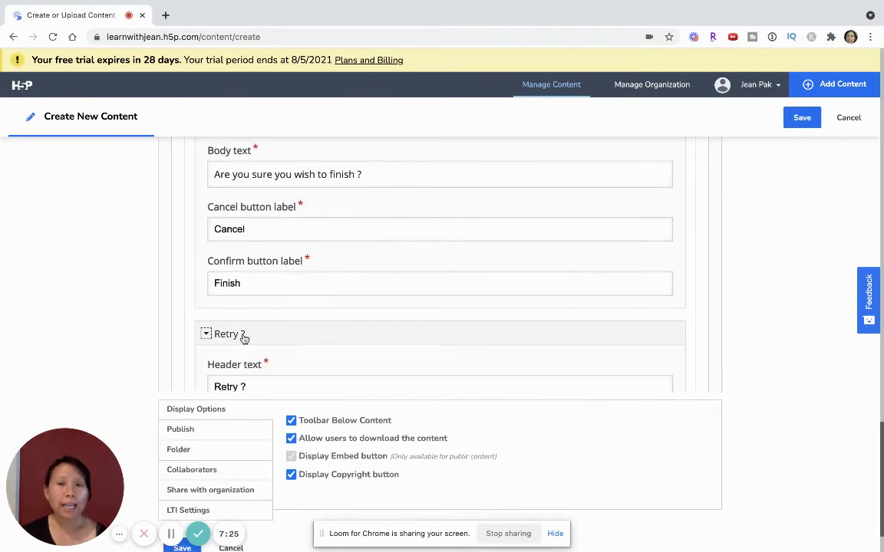
{"action": "scroll", "coordinate": [244, 338], "scroll_direction": "down", "scroll_amount": 3}
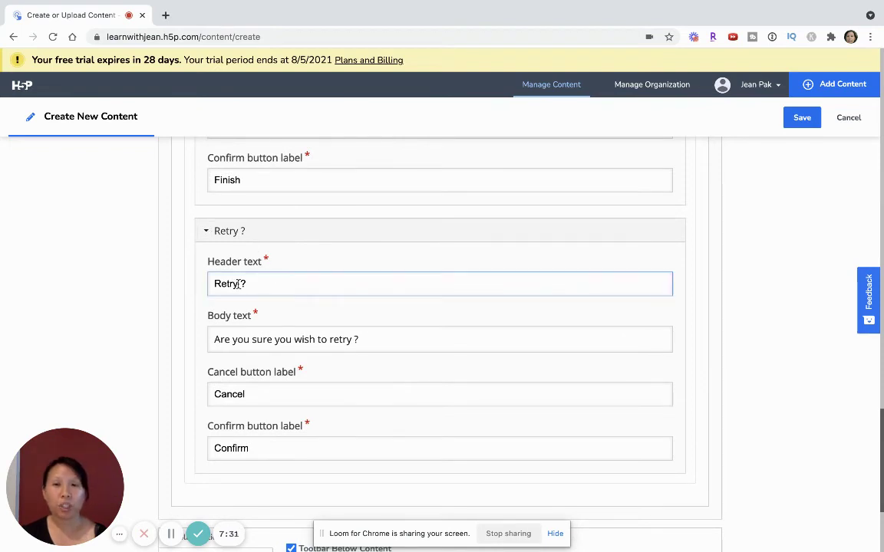
{"action": "left_click_drag", "start_coordinate": [239, 283], "coordinate": [203, 276]}
{"action": "type", "text": "Try again"}
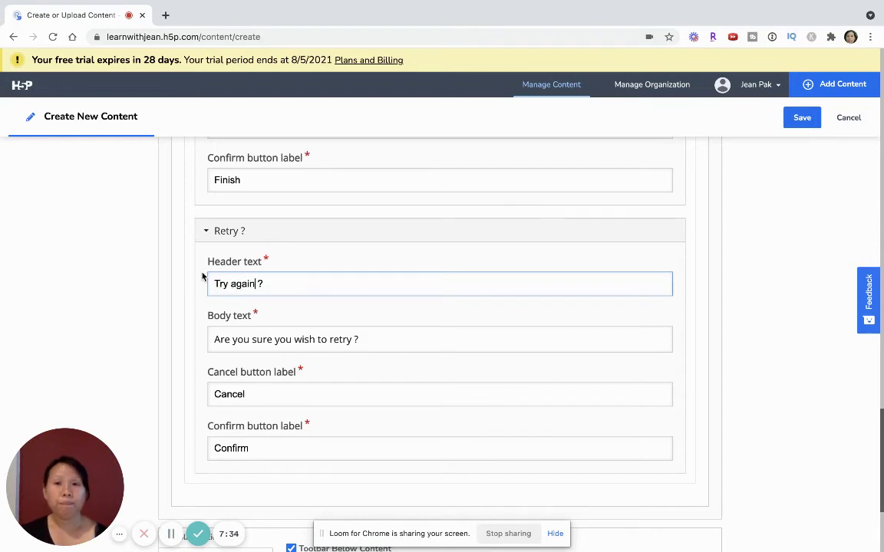
{"action": "scroll", "coordinate": [255, 401], "scroll_direction": "down", "scroll_amount": 5}
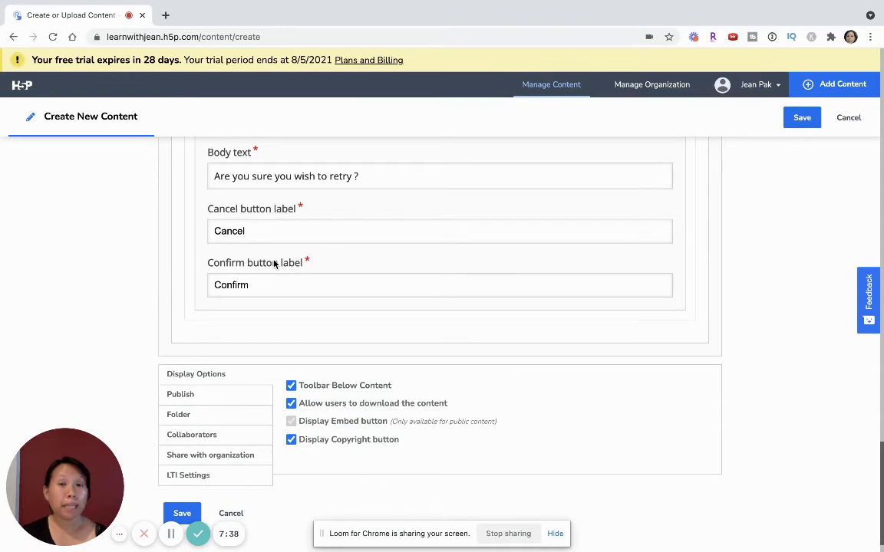
{"action": "scroll", "coordinate": [438, 338], "scroll_direction": "up", "scroll_amount": 10}
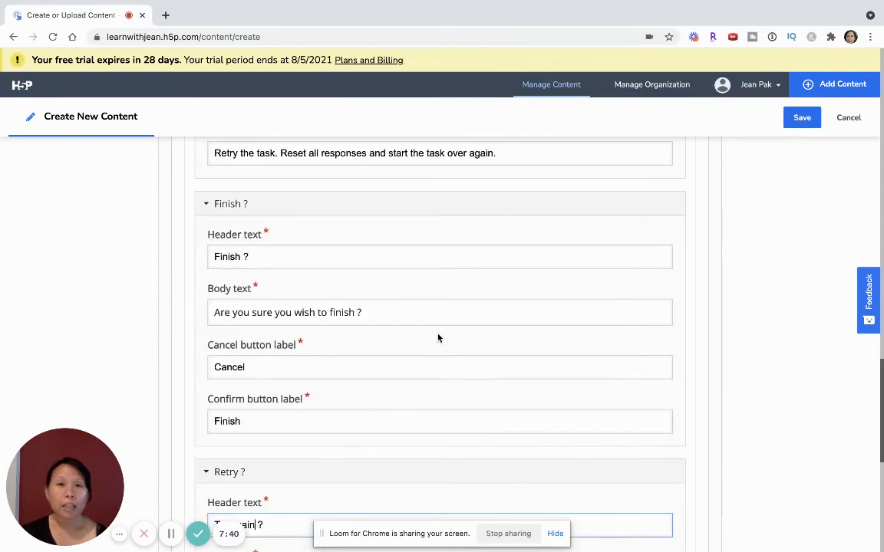
{"action": "scroll", "coordinate": [438, 338], "scroll_direction": "up", "scroll_amount": 15}
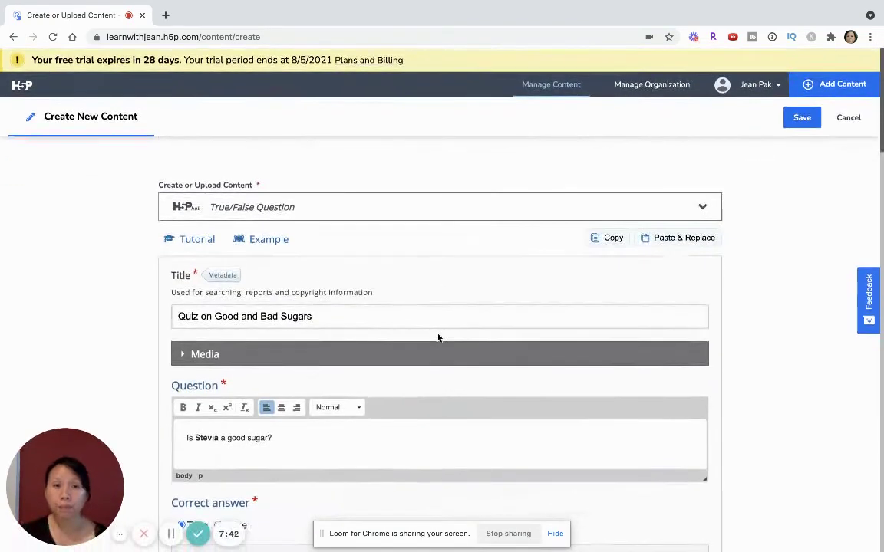
Step: Save the quiz and review its View page showing 'Is Stevia a good sugar?'
{"action": "left_click", "coordinate": [807, 119]}
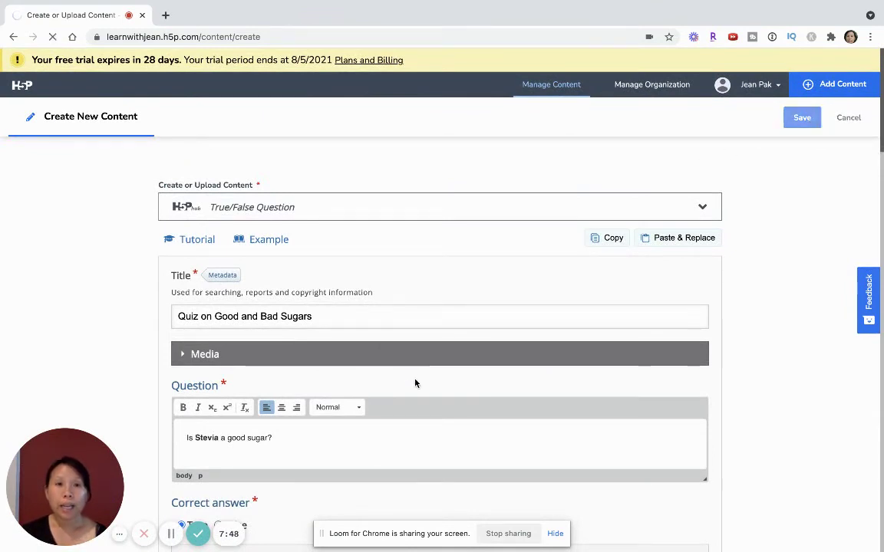
{"action": "scroll", "coordinate": [415, 384], "scroll_direction": "down", "scroll_amount": 1}
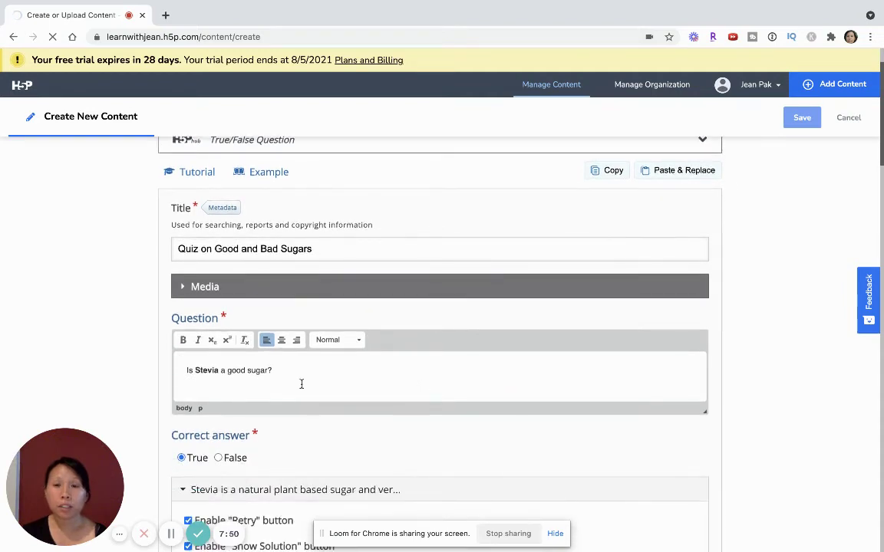
{"action": "scroll", "coordinate": [301, 384], "scroll_direction": "down", "scroll_amount": 2}
{"action": "scroll", "coordinate": [301, 383], "scroll_direction": "down", "scroll_amount": 6}
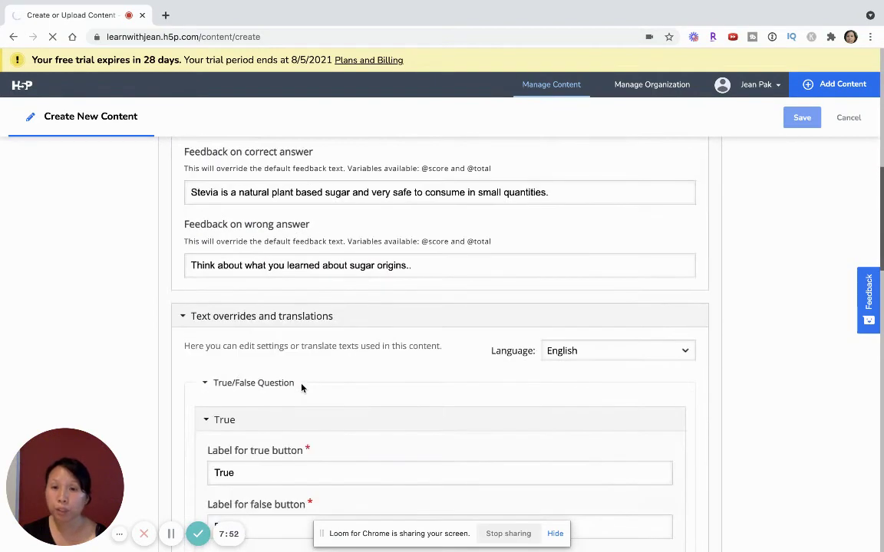
{"action": "scroll", "coordinate": [301, 388], "scroll_direction": "down", "scroll_amount": 1}
{"action": "scroll", "coordinate": [218, 355], "scroll_direction": "down", "scroll_amount": 6}
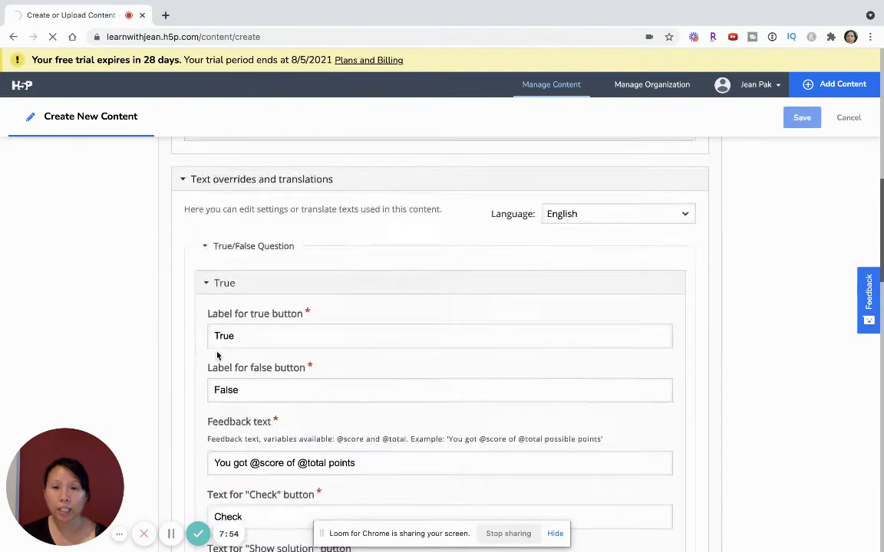
{"action": "scroll", "coordinate": [218, 355], "scroll_direction": "down", "scroll_amount": 8}
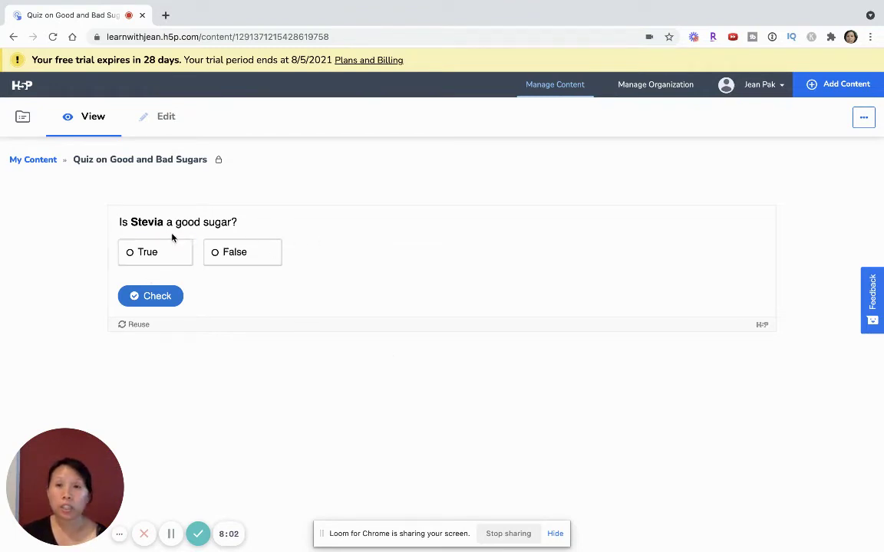
Step: Answer False, check it, read the wrong-answer feedback and show the solution
{"action": "left_click", "coordinate": [247, 260]}
{"action": "left_click", "coordinate": [156, 302]}
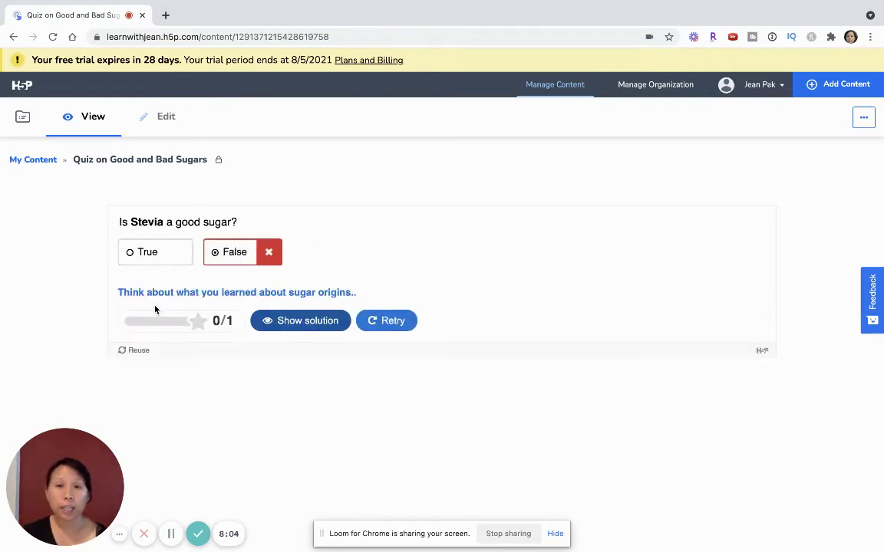
{"action": "left_click_drag", "start_coordinate": [150, 293], "coordinate": [354, 304]}
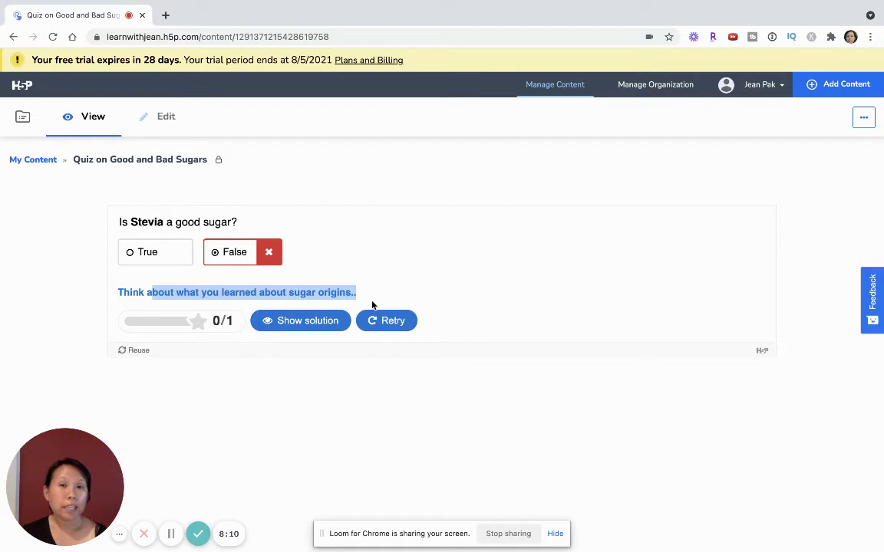
{"action": "left_click", "coordinate": [305, 323]}
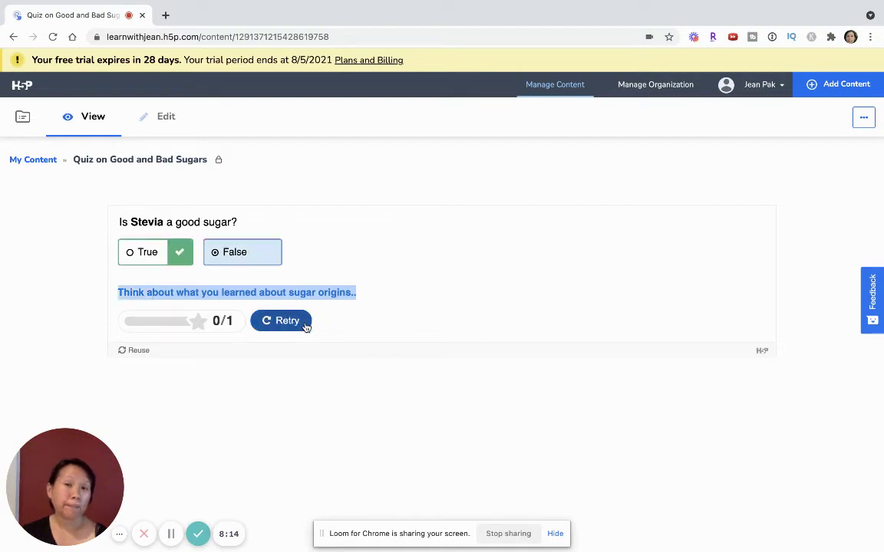
Step: Retry, answer False and check again, reset the quiz, and open its actions menu
{"action": "left_click", "coordinate": [305, 324]}
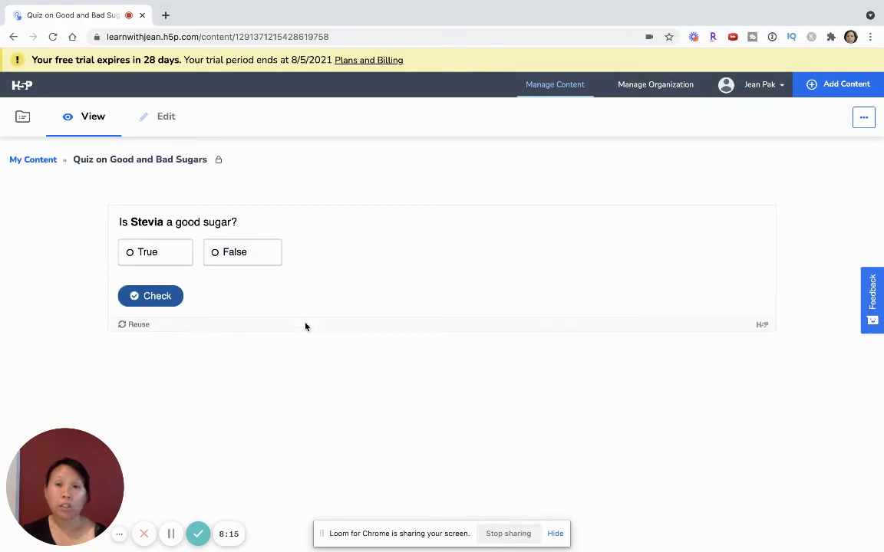
{"action": "left_click", "coordinate": [256, 256]}
{"action": "left_click", "coordinate": [172, 297]}
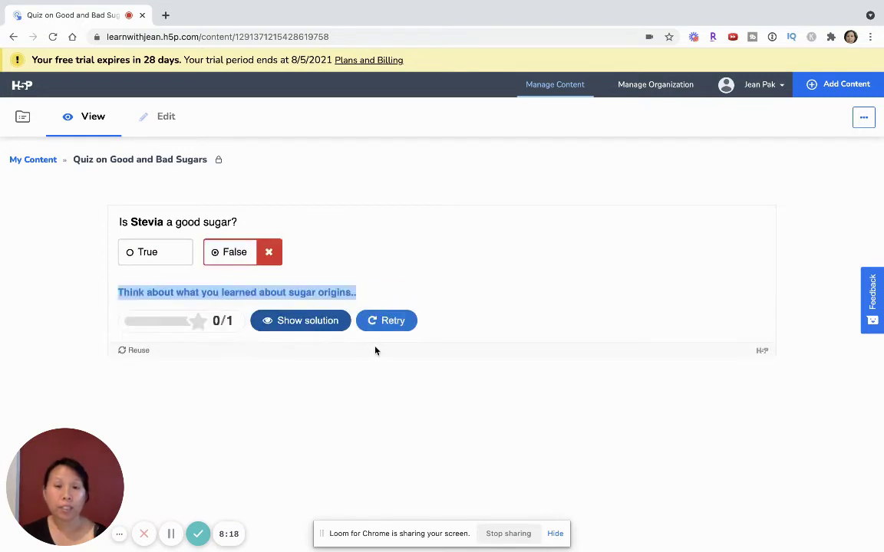
{"action": "left_click", "coordinate": [397, 324]}
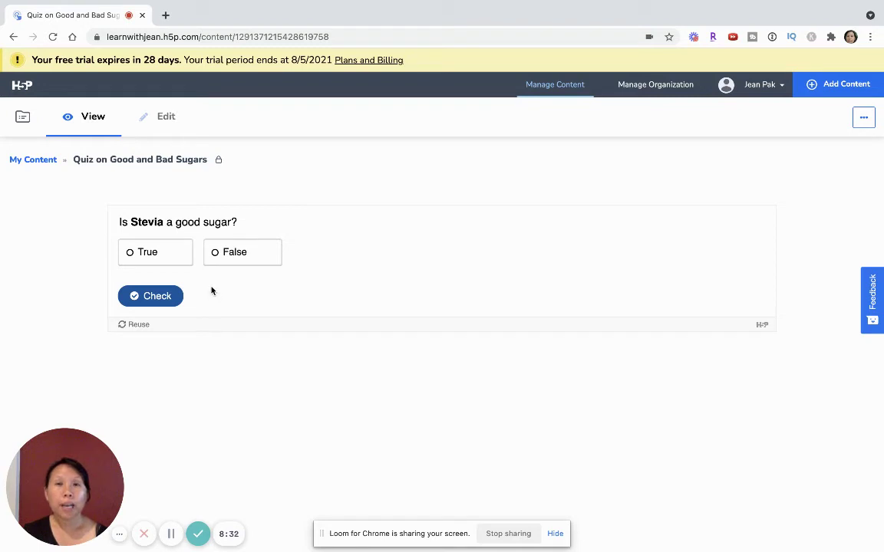
{"action": "left_click", "coordinate": [863, 118]}
Step: Publish the sugar quiz as Public and copy its 1088 × 637 px iframe embed code
{"action": "left_click", "coordinate": [812, 146]}
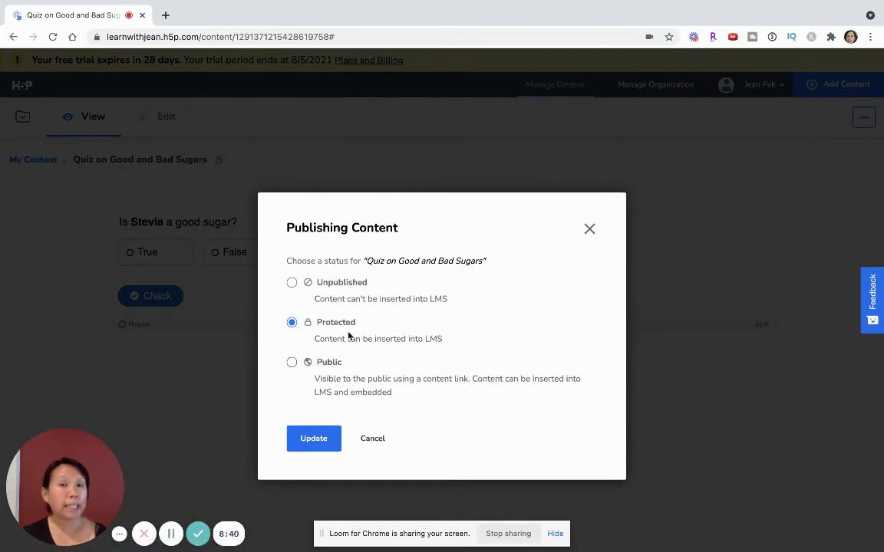
{"action": "left_click", "coordinate": [292, 364]}
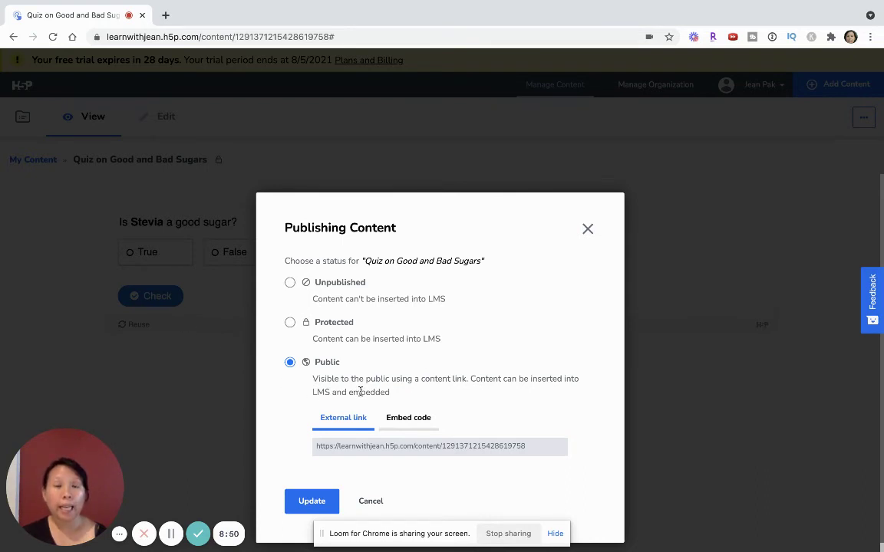
{"action": "left_click", "coordinate": [402, 415]}
{"action": "left_click", "coordinate": [400, 446]}
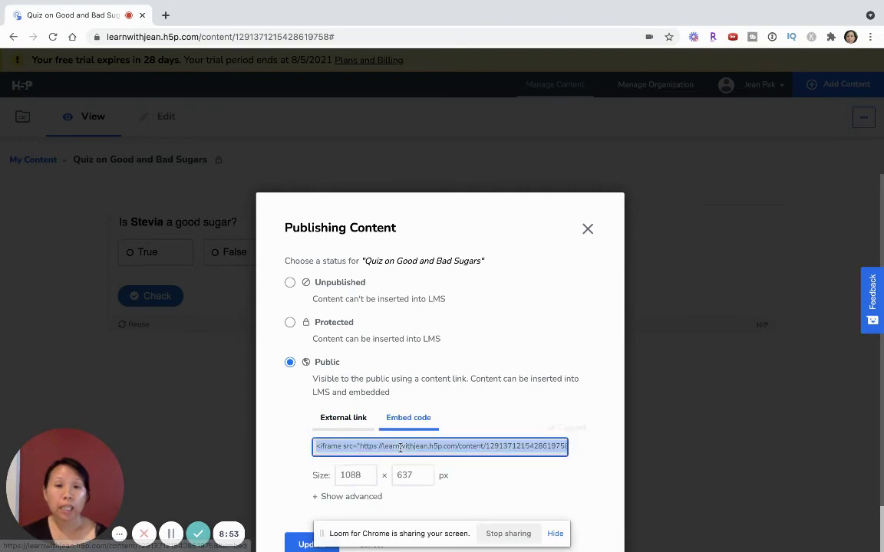
Step: Create a Multimedia lesson titled 'True False' in the Demo 1 course, ready for its URL
{"action": "left_click", "coordinate": [170, 535]}
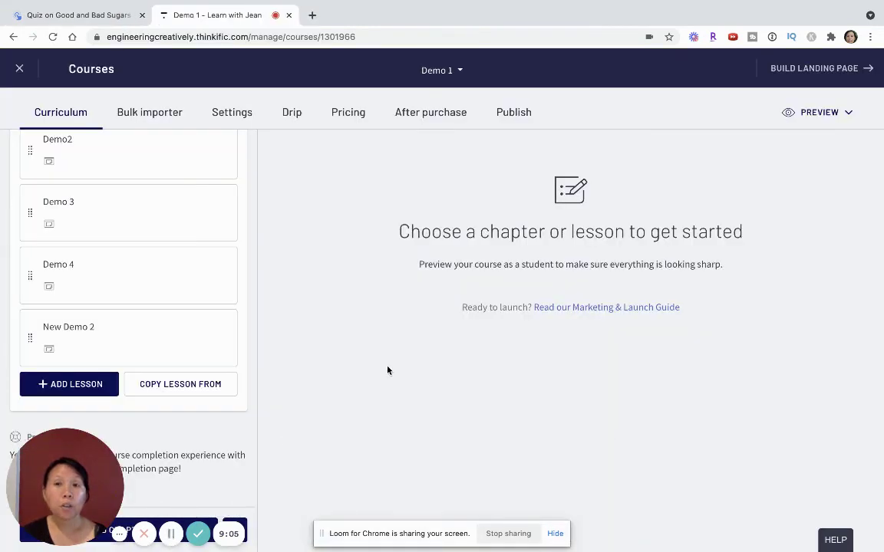
{"action": "left_click", "coordinate": [83, 385]}
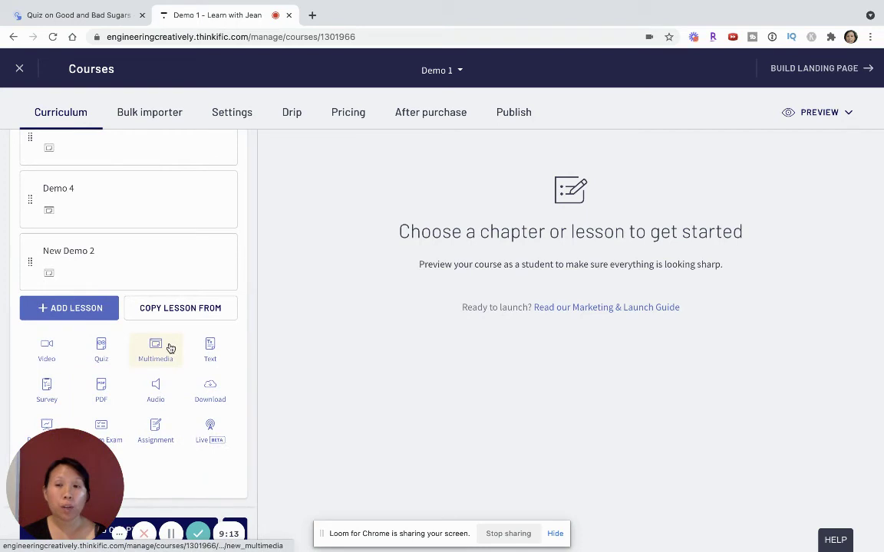
{"action": "left_click", "coordinate": [151, 357]}
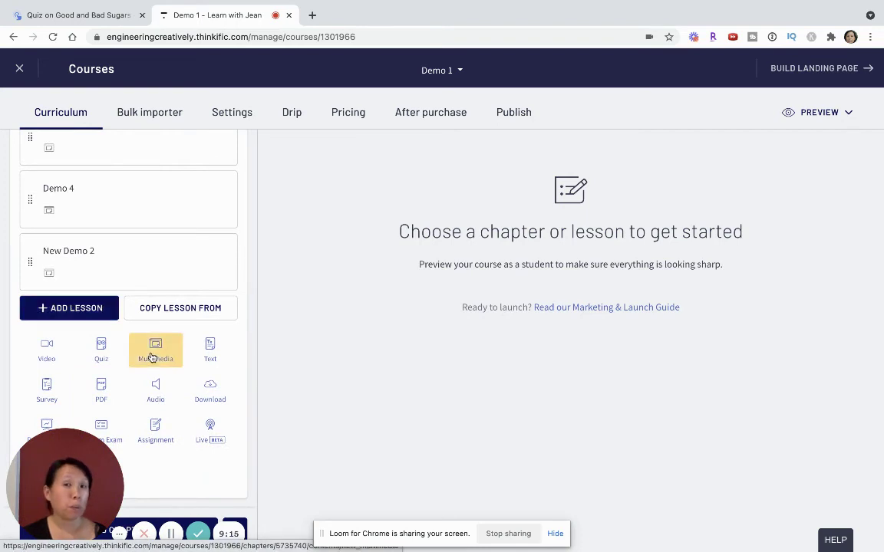
{"action": "left_click", "coordinate": [341, 230]}
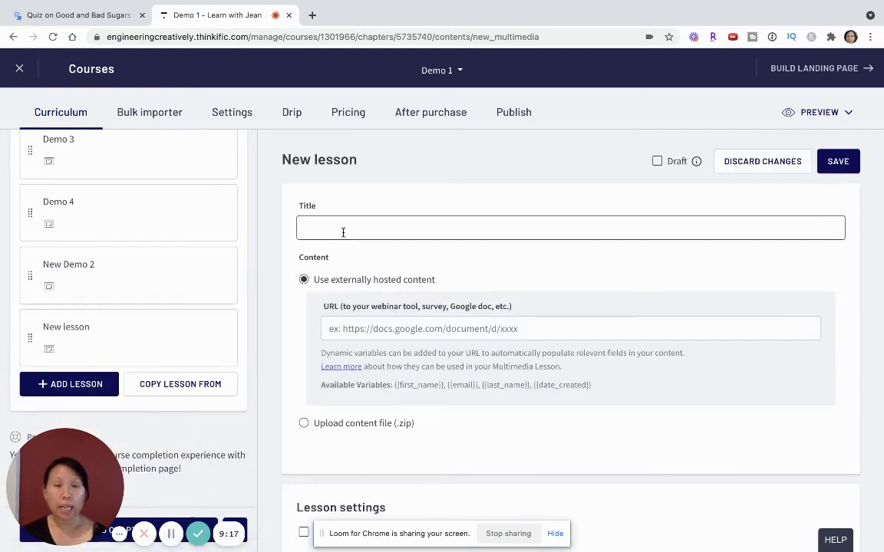
{"action": "type", "text": "True False"}
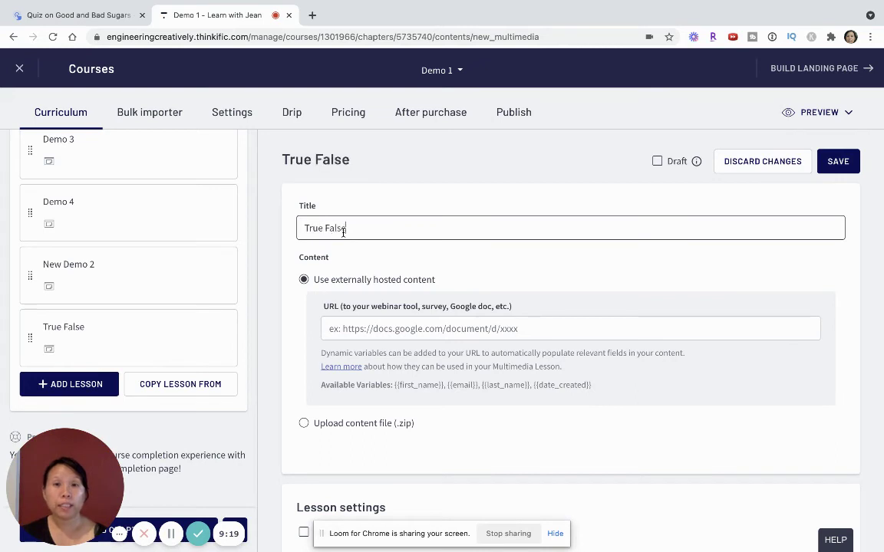
{"action": "left_click", "coordinate": [365, 323]}
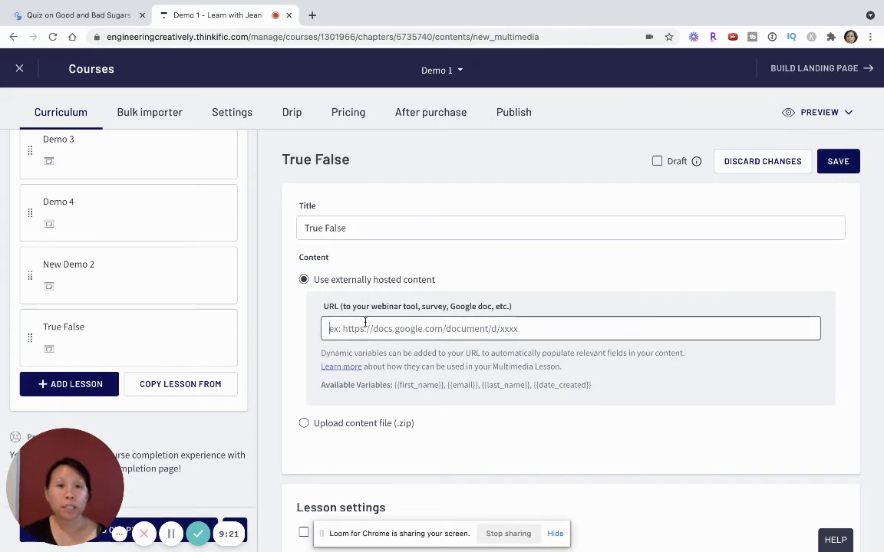
Step: Recopy the H5P quiz's embed code and paste it into the True False lesson's URL field
{"action": "left_click", "coordinate": [86, 17]}
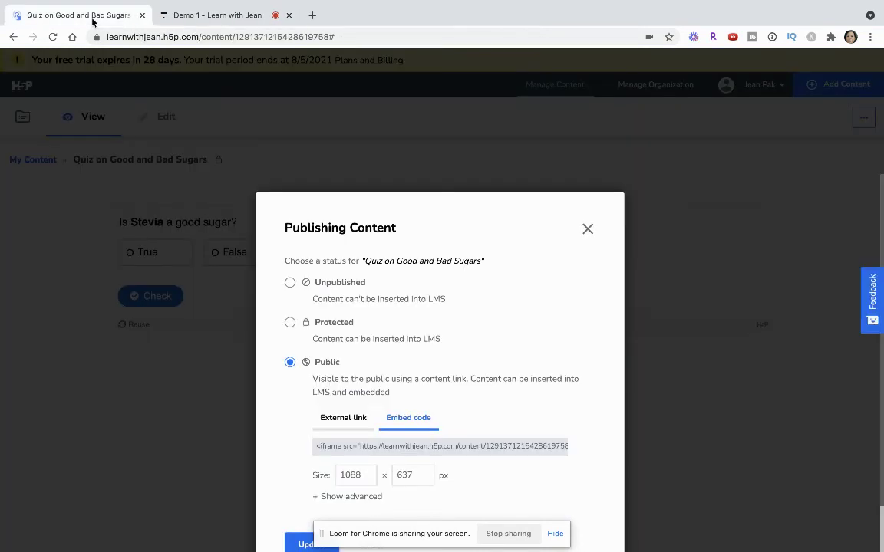
{"action": "left_click", "coordinate": [408, 446]}
{"action": "key", "text": "ctrl+c"}
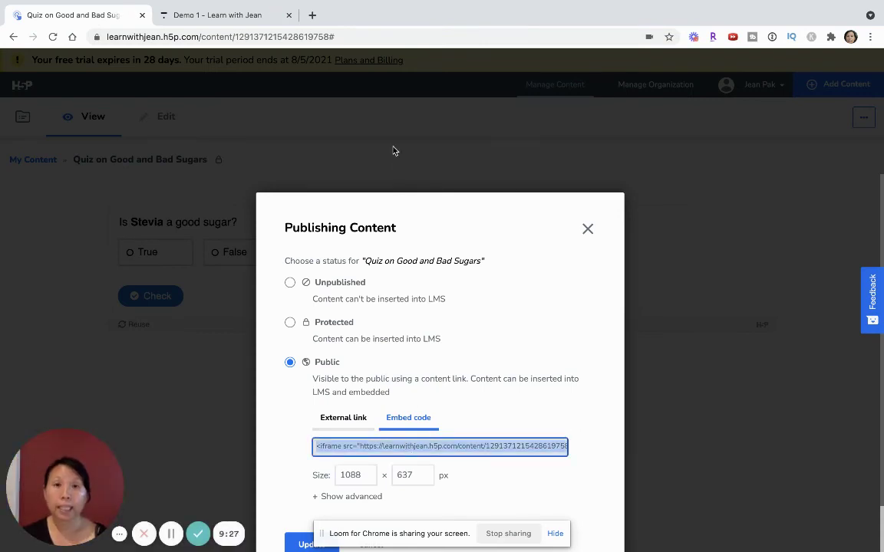
{"action": "left_click", "coordinate": [246, 20]}
{"action": "left_click", "coordinate": [432, 311]}
{"action": "key", "text": "ctrl+v"}
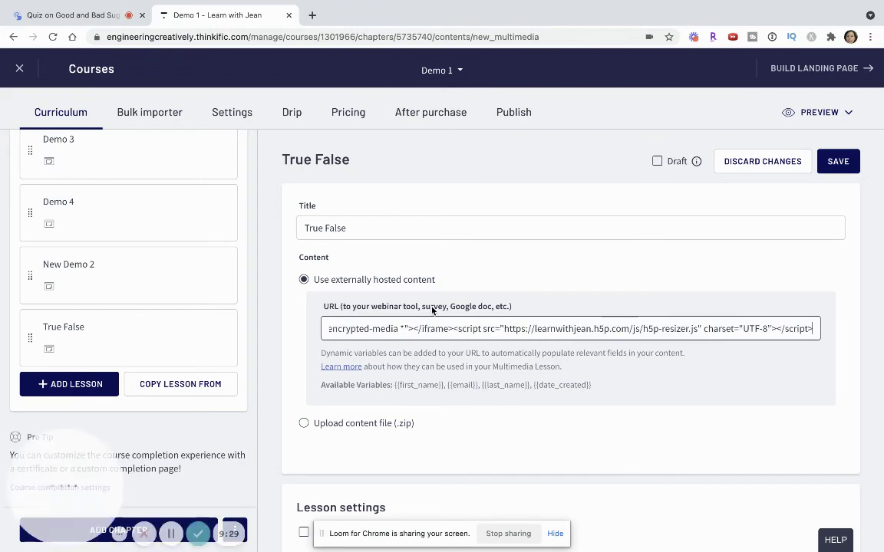
Step: Trim the pasted code down to the https …/embed address and save the lesson
{"action": "left_click_drag", "start_coordinate": [726, 329], "coordinate": [312, 329]}
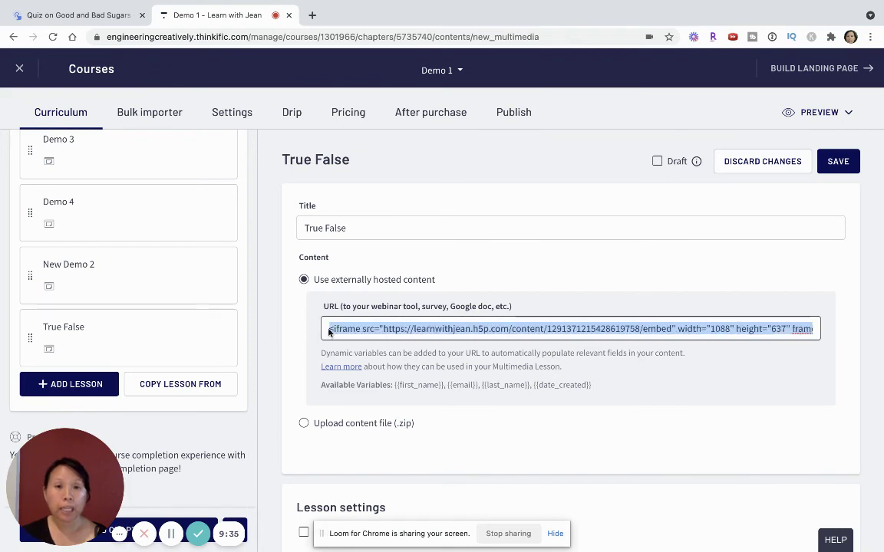
{"action": "left_click", "coordinate": [326, 329]}
{"action": "triple_click", "coordinate": [704, 323]}
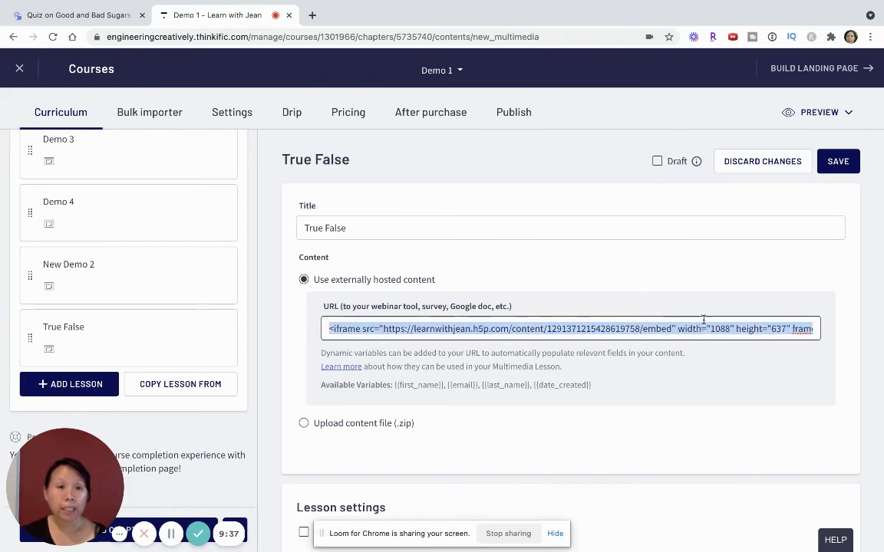
{"action": "left_click", "coordinate": [676, 328], "text": "shift"}
{"action": "key", "text": "BackSpace"}
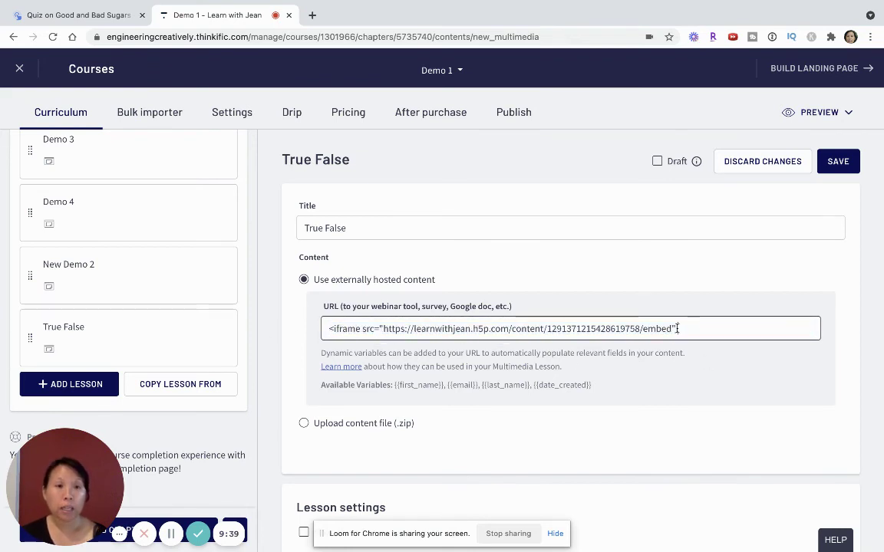
{"action": "key", "text": "BackSpace"}
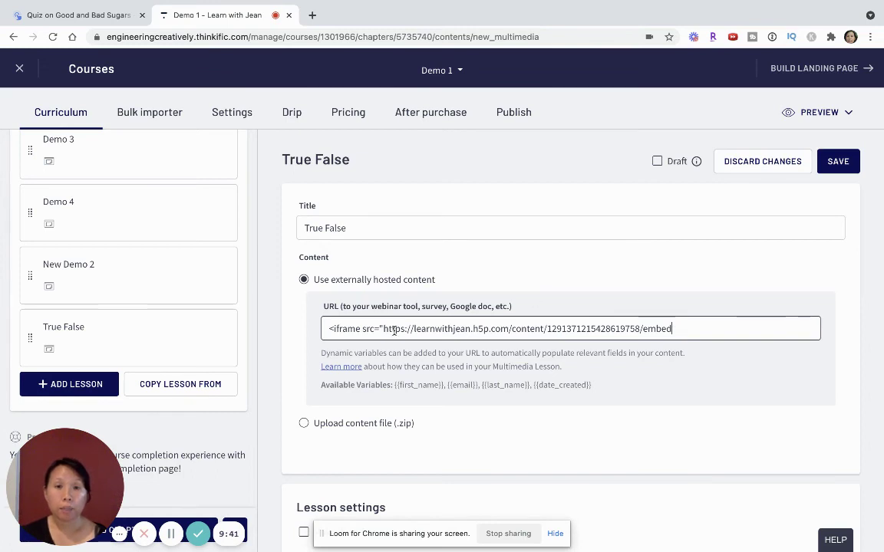
{"action": "left_click_drag", "start_coordinate": [385, 328], "coordinate": [322, 329]}
{"action": "key", "text": "BackSpace"}
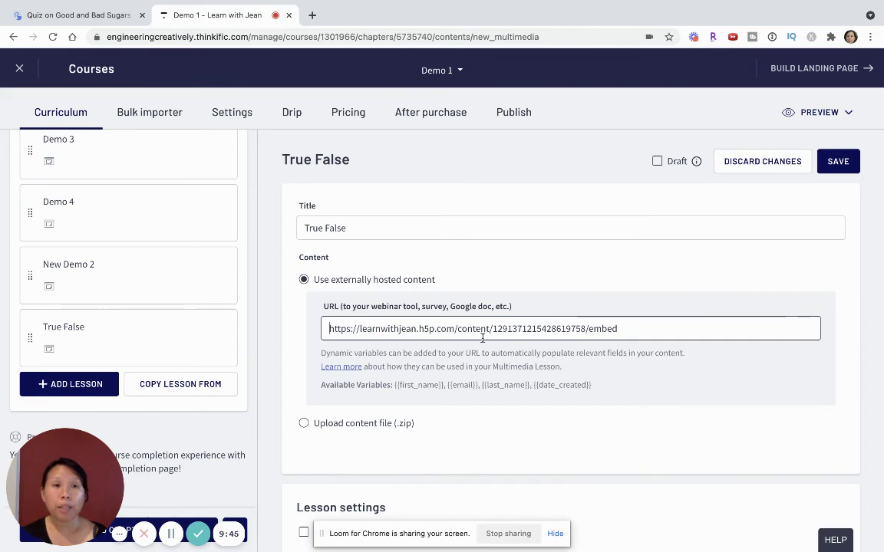
{"action": "left_click", "coordinate": [835, 161]}
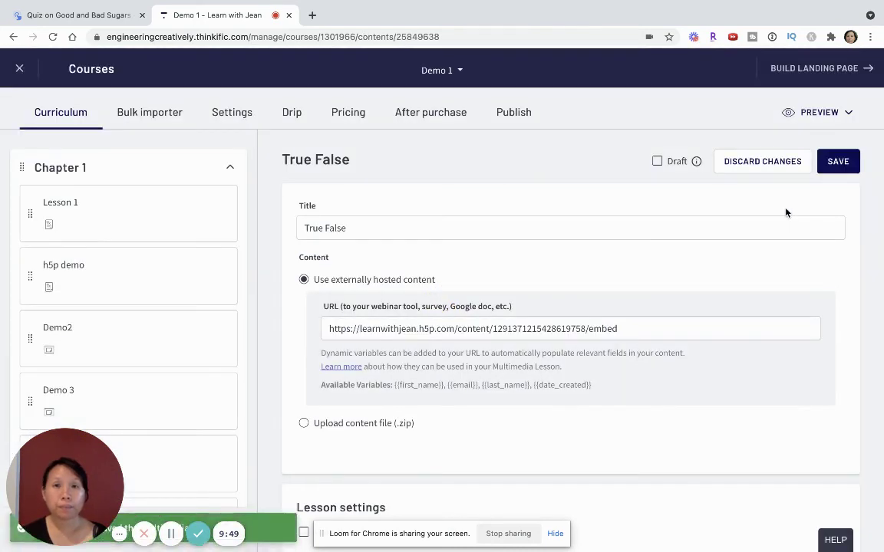
Step: Preview the course as an enrolled student and open True False, which shows Page Not Found
{"action": "left_click", "coordinate": [817, 112]}
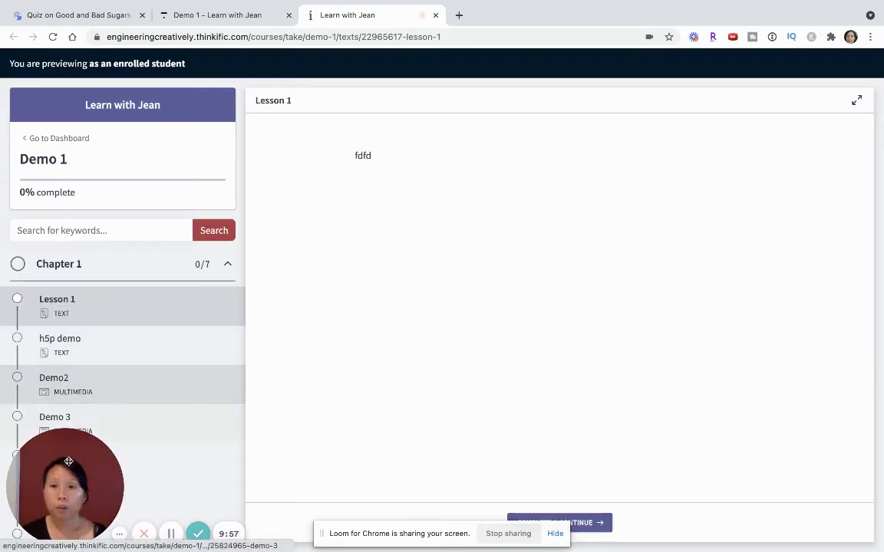
{"action": "left_click_drag", "start_coordinate": [416, 375], "coordinate": [399, 390]}
{"action": "scroll", "coordinate": [76, 407], "scroll_direction": "down", "scroll_amount": 2}
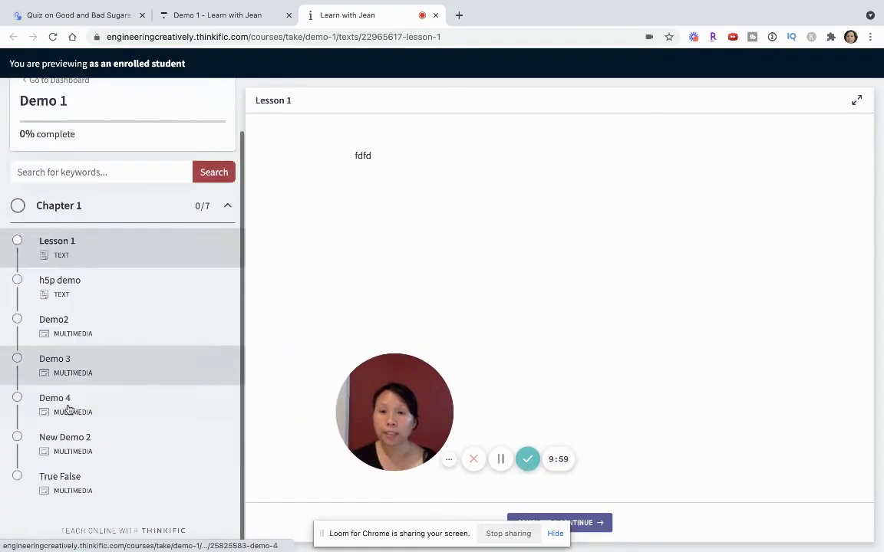
{"action": "left_click", "coordinate": [69, 491]}
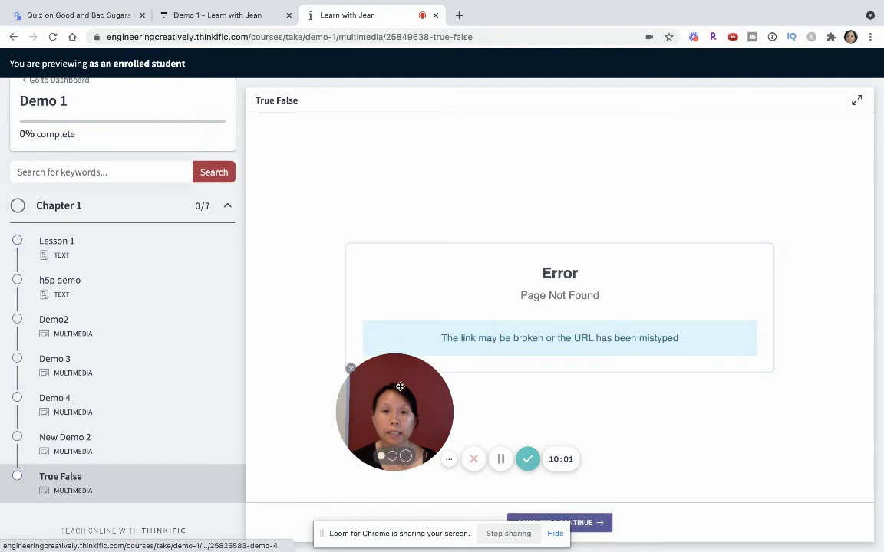
Step: Copy the quiz's embed code again from H5P's publishing options, returning to the student preview
{"action": "left_click_drag", "start_coordinate": [388, 393], "coordinate": [172, 360]}
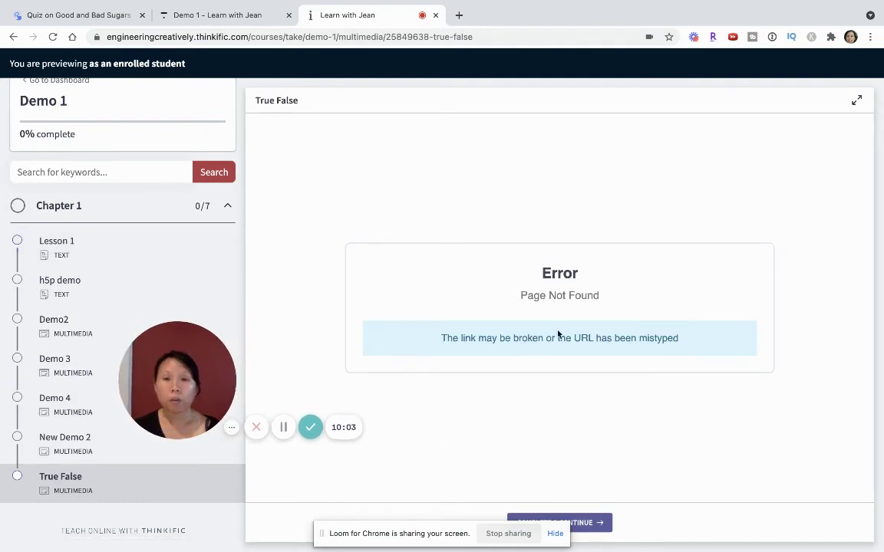
{"action": "left_click", "coordinate": [284, 428]}
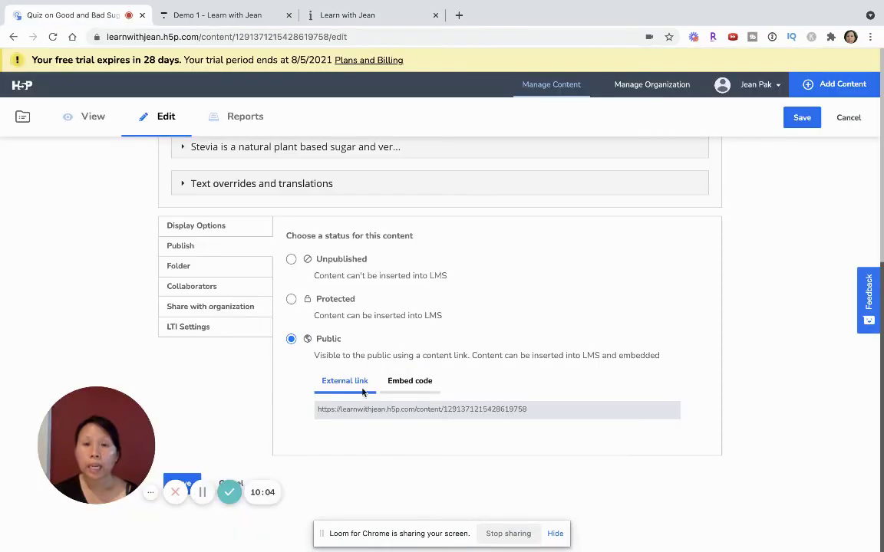
{"action": "left_click", "coordinate": [411, 381]}
{"action": "left_click", "coordinate": [414, 409]}
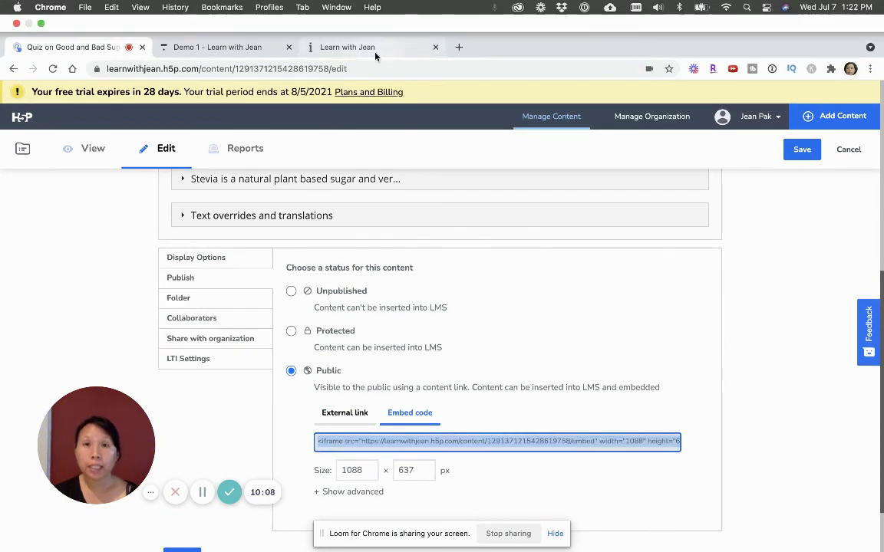
{"action": "left_click", "coordinate": [341, 15]}
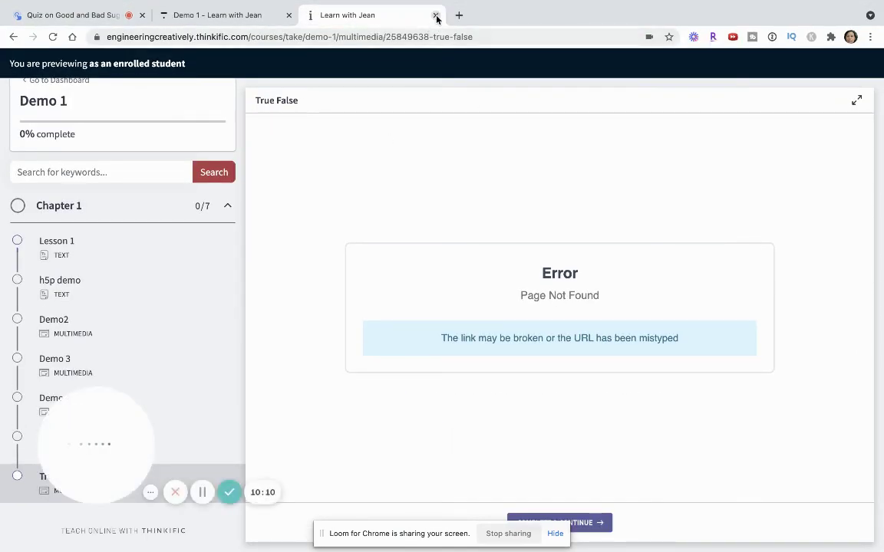
Step: Close the student preview and paste the fresh embed code over the lesson's URL
{"action": "left_click", "coordinate": [435, 47]}
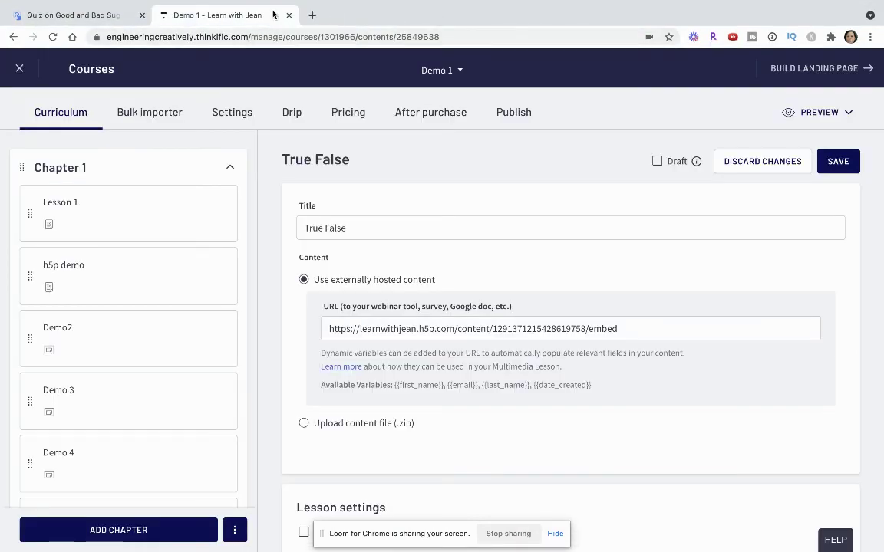
{"action": "triple_click", "coordinate": [433, 326]}
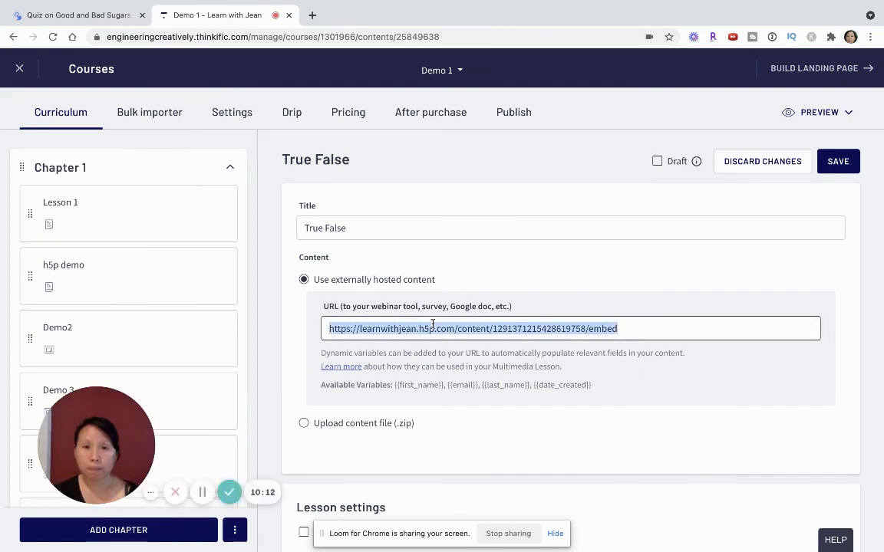
{"action": "key", "text": "super+v"}
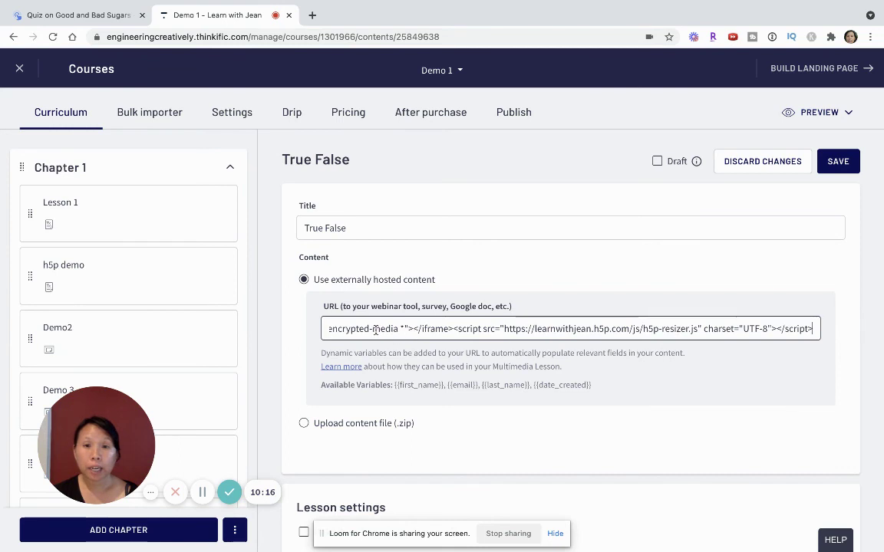
Step: Strip the iframe attributes so only the https …/embed address remains, then save
{"action": "left_click_drag", "start_coordinate": [369, 328], "coordinate": [848, 325]}
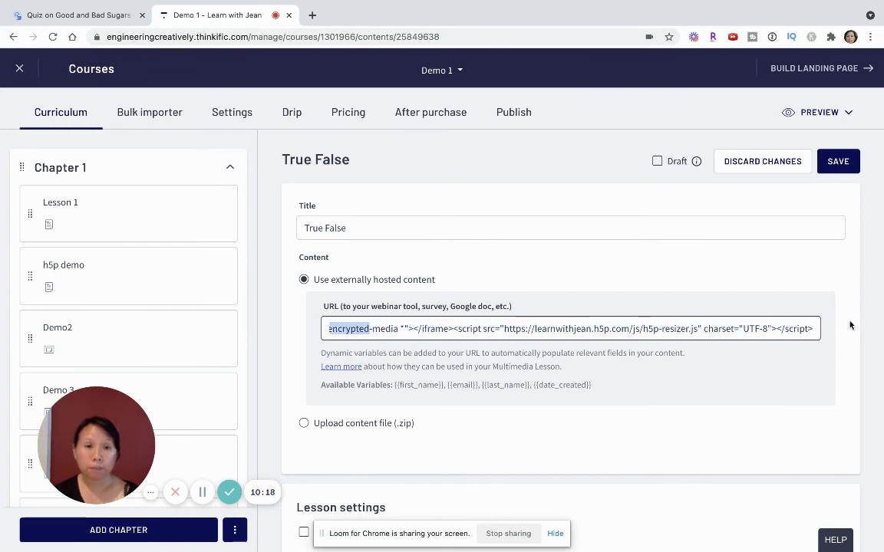
{"action": "left_click", "coordinate": [362, 330]}
{"action": "left_click_drag", "start_coordinate": [375, 329], "coordinate": [814, 328]}
{"action": "key", "text": "BackSpace"}
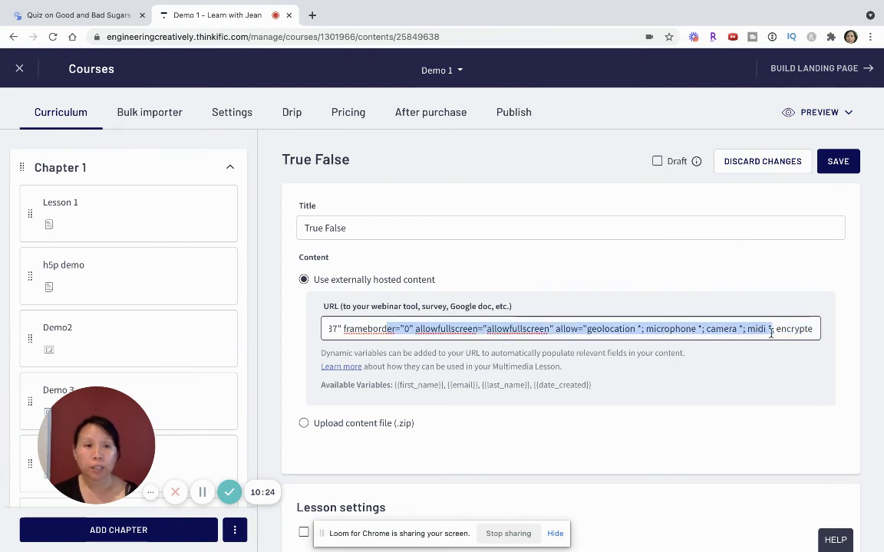
{"action": "left_click_drag", "start_coordinate": [388, 329], "coordinate": [812, 331]}
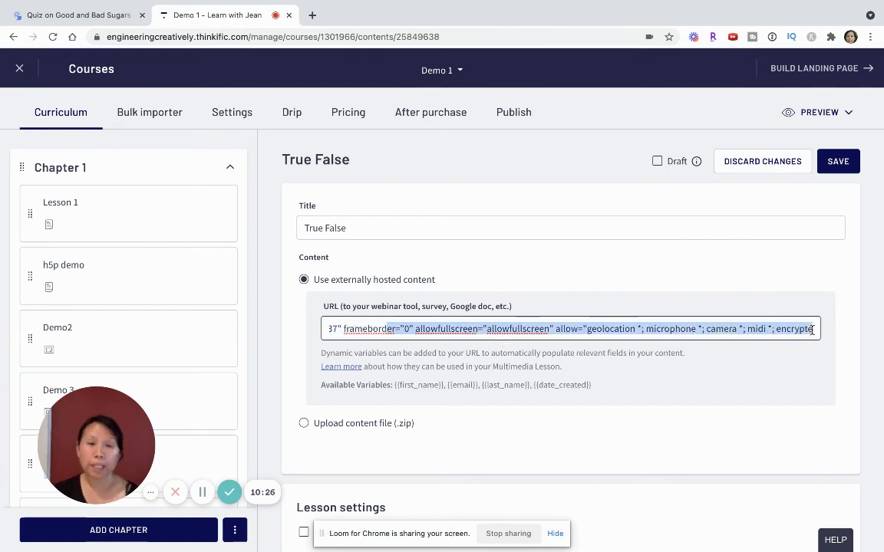
{"action": "key", "text": "BackSpace"}
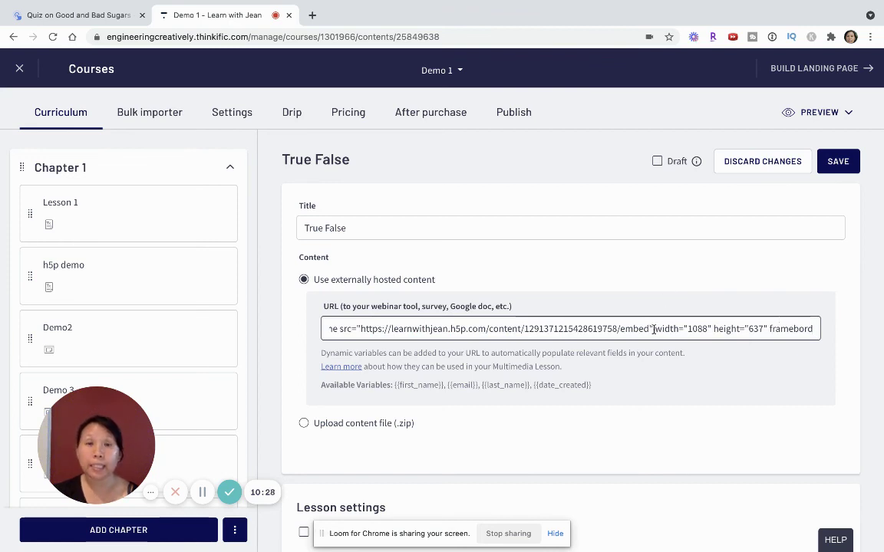
{"action": "left_click_drag", "start_coordinate": [651, 329], "coordinate": [805, 336]}
{"action": "key", "text": "BackSpace"}
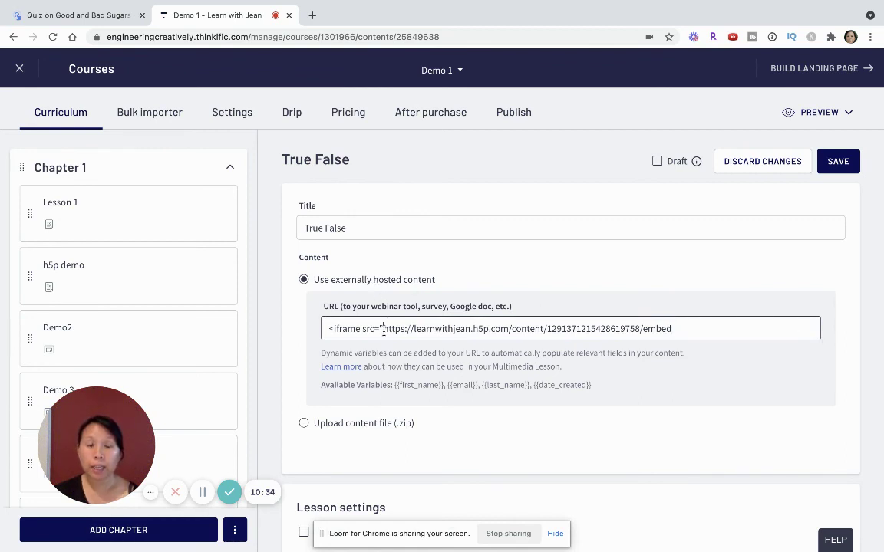
{"action": "left_click_drag", "start_coordinate": [383, 332], "coordinate": [306, 335]}
{"action": "key", "text": "BackSpace"}
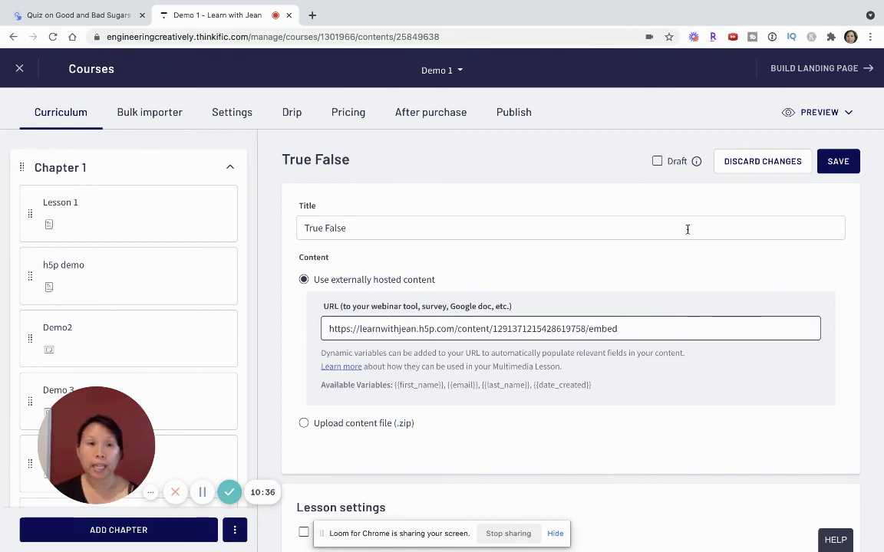
{"action": "left_click", "coordinate": [833, 162]}
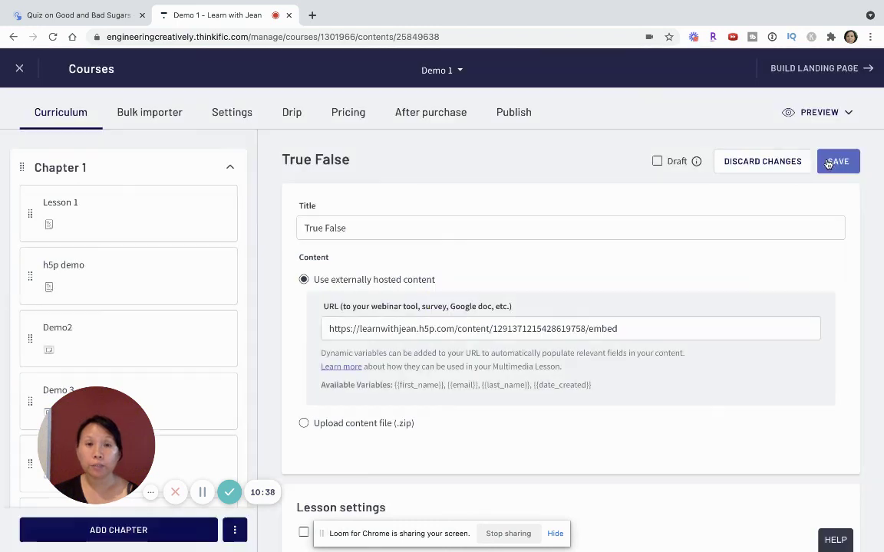
Step: Preview the course as an enrolled student and open the True False lesson
{"action": "left_click", "coordinate": [813, 112]}
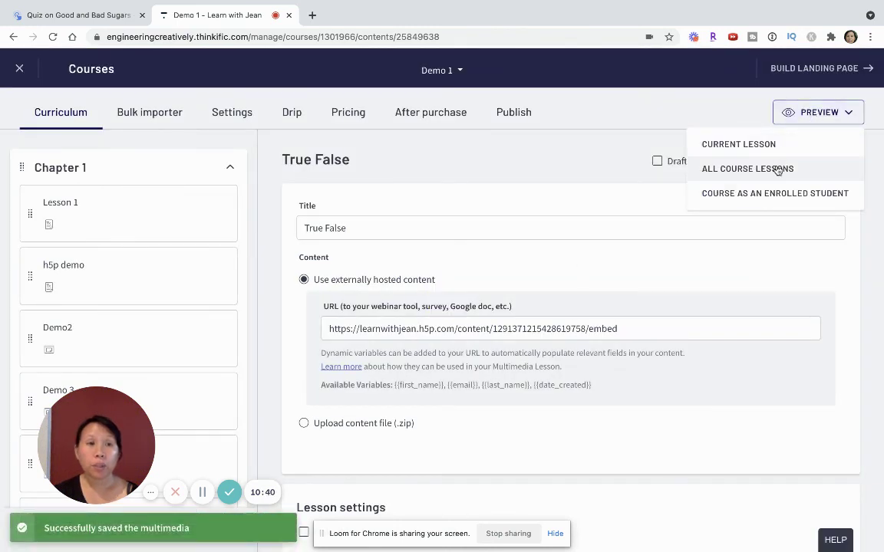
{"action": "left_click", "coordinate": [761, 193]}
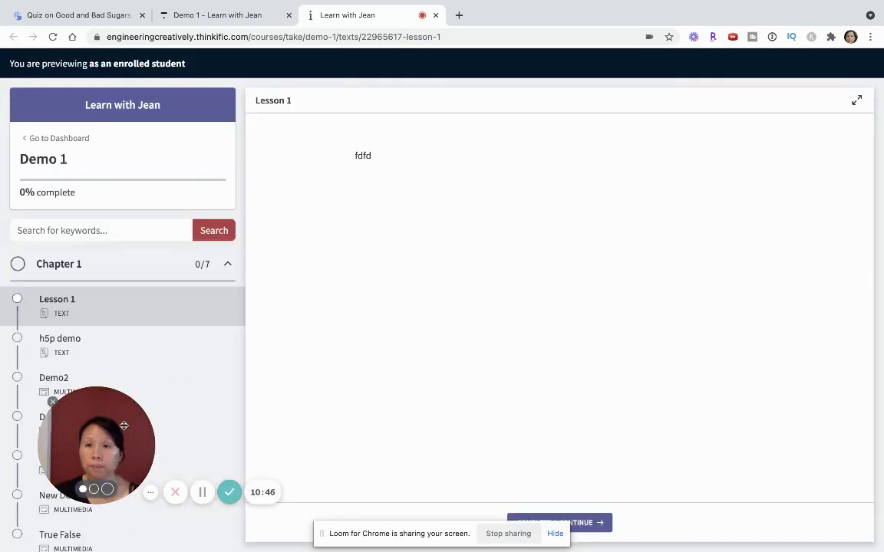
{"action": "left_click_drag", "start_coordinate": [108, 439], "coordinate": [142, 379]}
{"action": "left_click", "coordinate": [60, 533]}
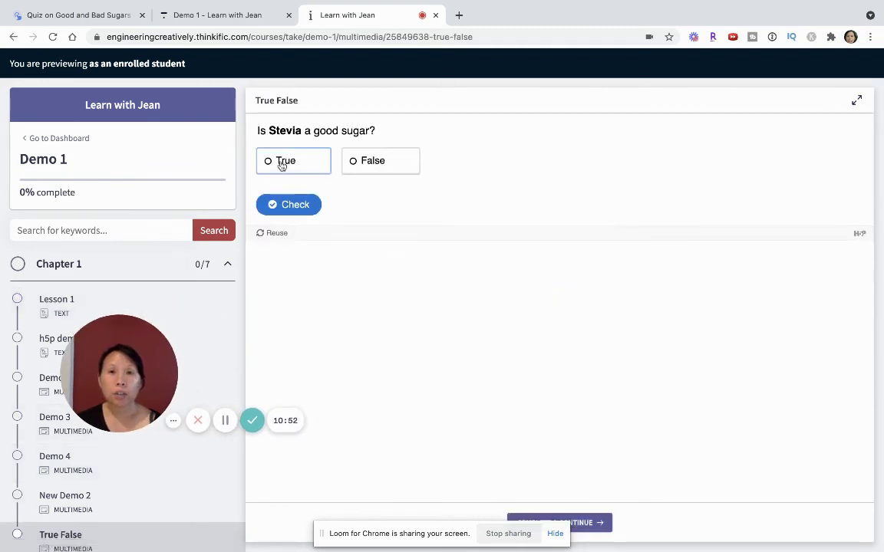
Step: Answer False and check it (marked wrong), then retry with True for a 1/1 score
{"action": "left_click", "coordinate": [381, 164]}
{"action": "left_click", "coordinate": [303, 210]}
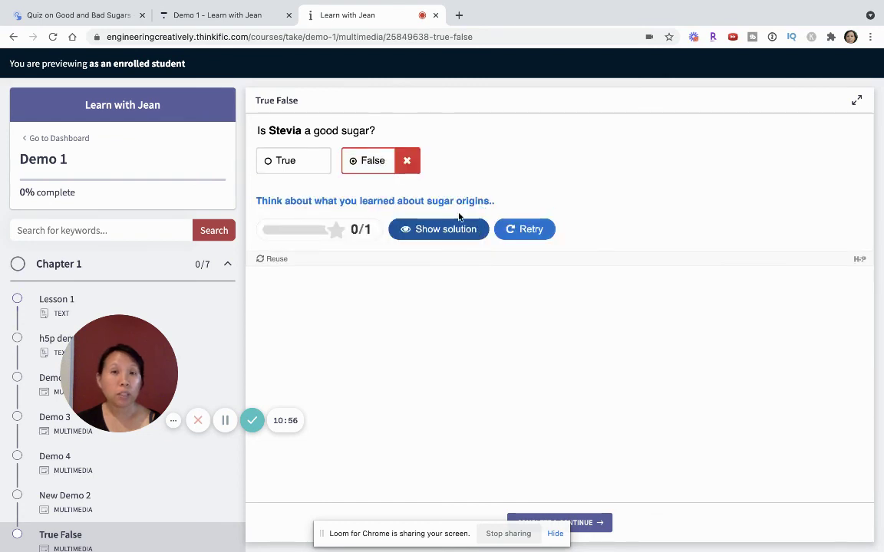
{"action": "left_click", "coordinate": [520, 226]}
{"action": "left_click", "coordinate": [309, 167]}
{"action": "left_click", "coordinate": [300, 204]}
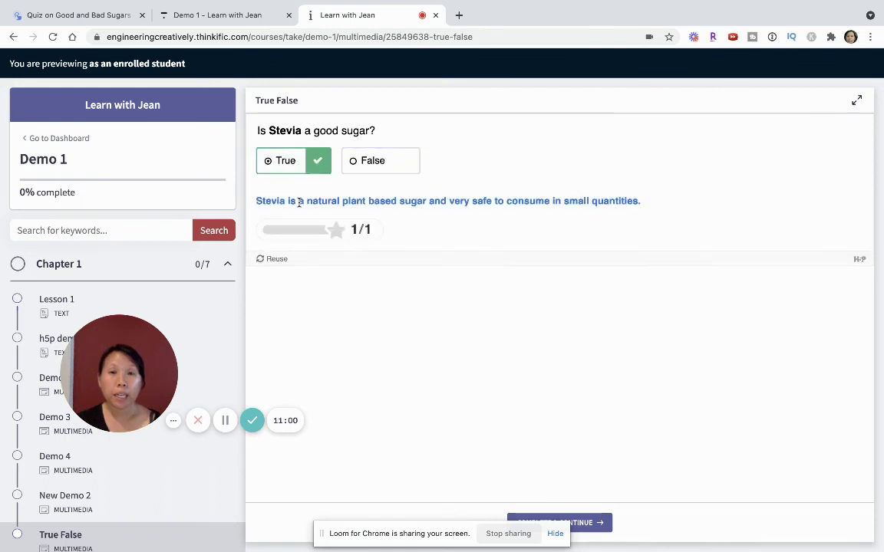